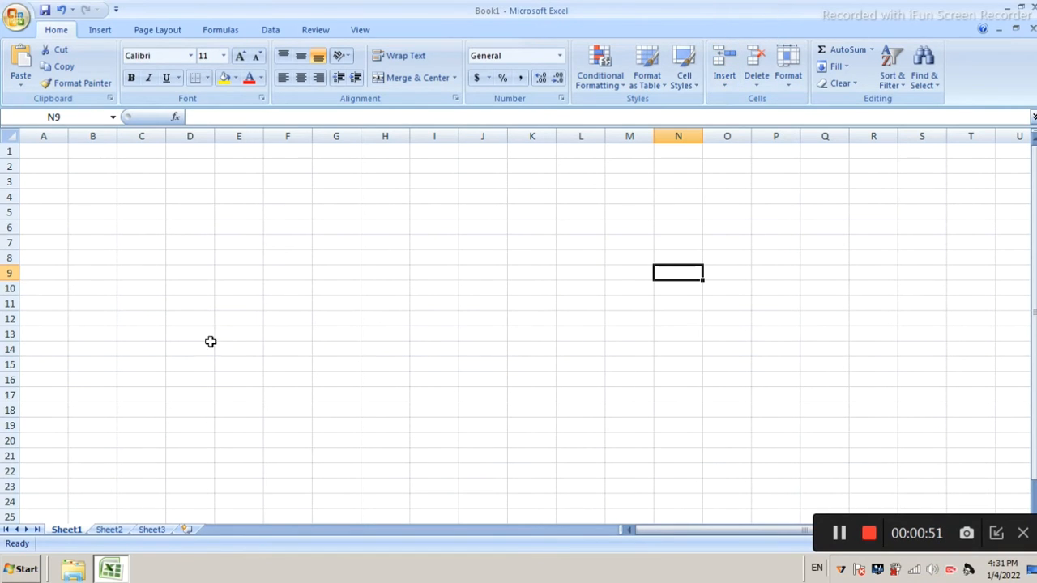
# Enter the numbers 10, 11, 13, 12, 14 and 15 down column A in cells A1 to A6
pyautogui.click(33, 145)
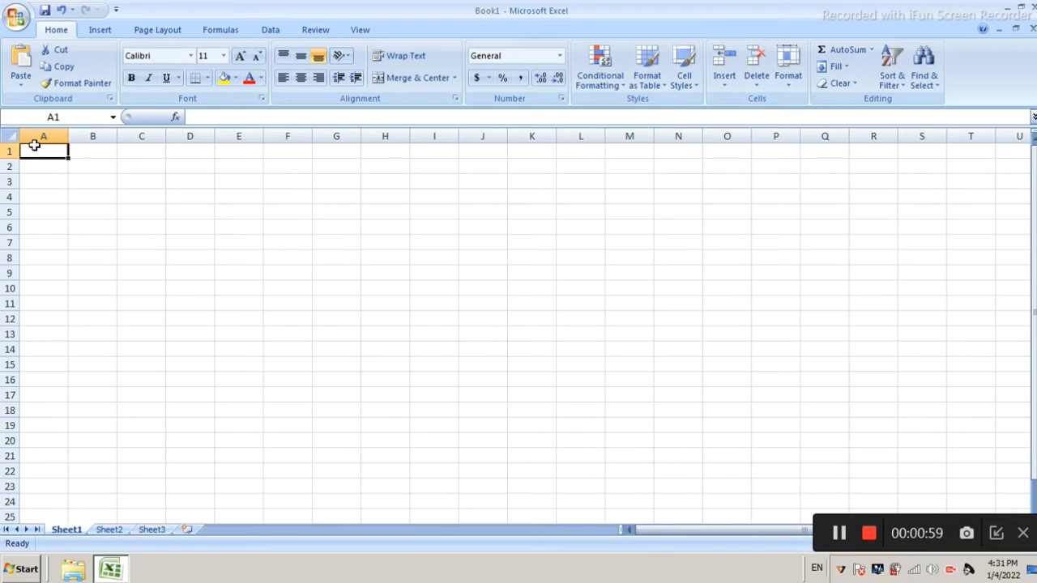
pyautogui.write('10')
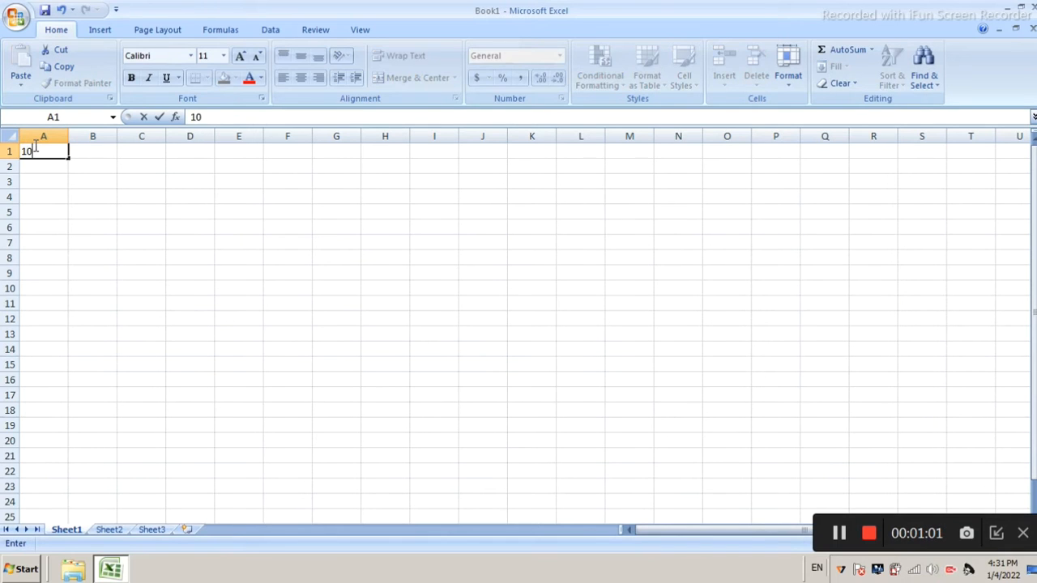
pyautogui.press('Return')
pyautogui.write('11')
pyautogui.press('Return')
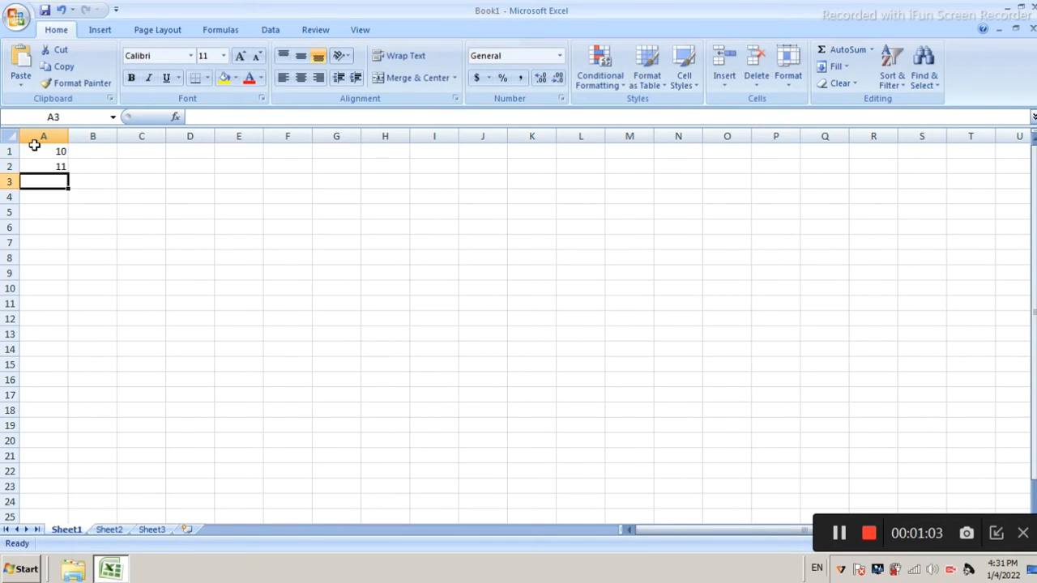
pyautogui.write('13')
pyautogui.press('Return')
pyautogui.write('12')
pyautogui.press('Return')
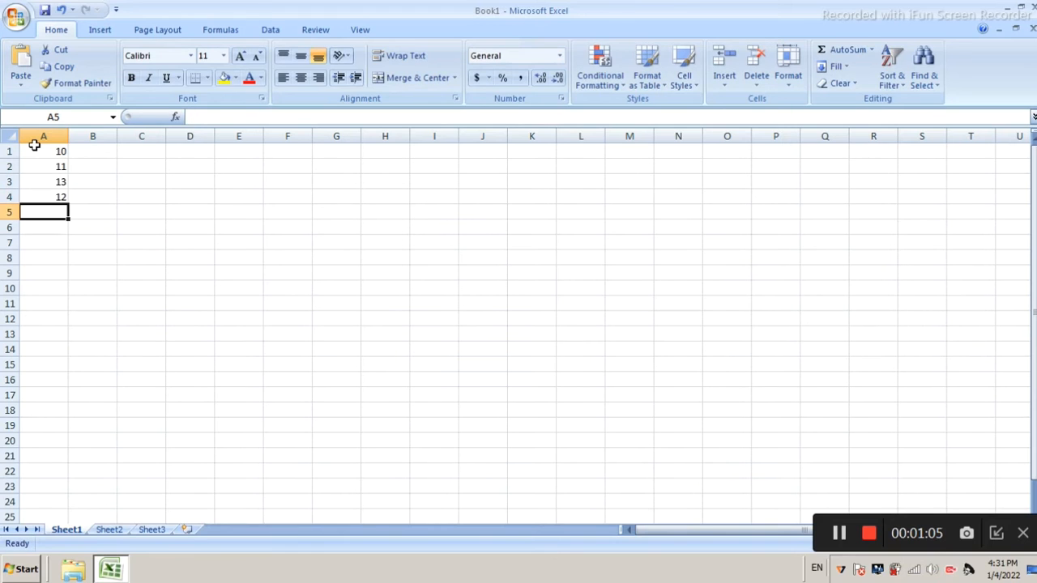
pyautogui.write('14')
pyautogui.press('Return')
pyautogui.write('15')
pyautogui.press('Return')
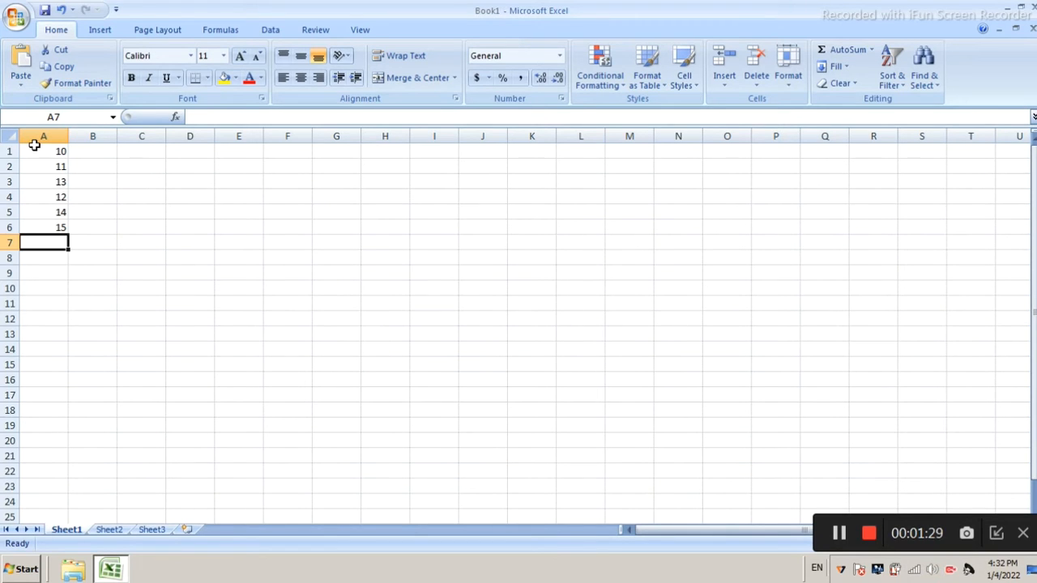
# Calculate the average of the column A numbers in cell A7 with the formula =average(a1:a6)
pyautogui.write('=')
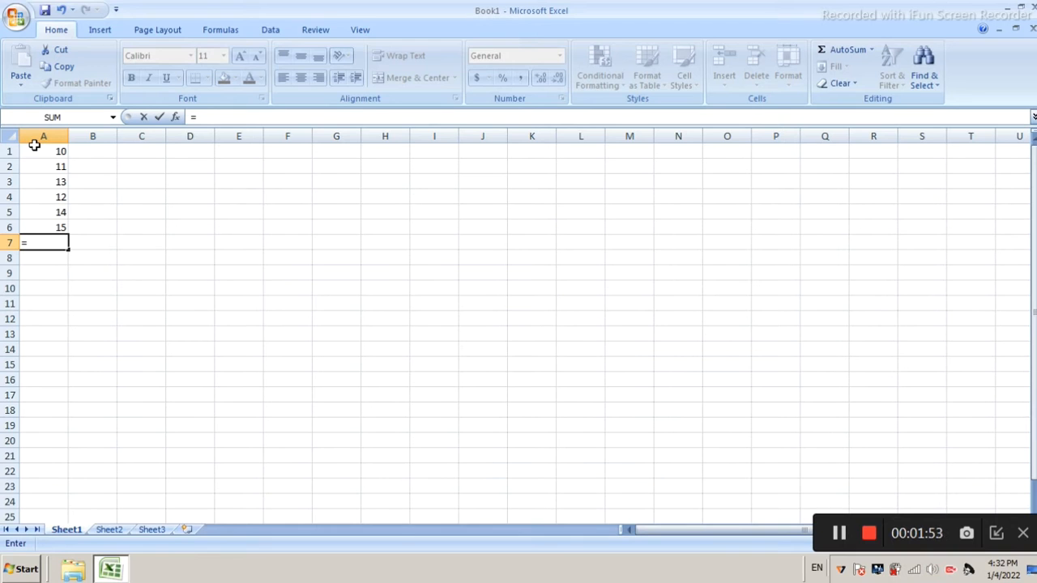
pyautogui.write('aver')
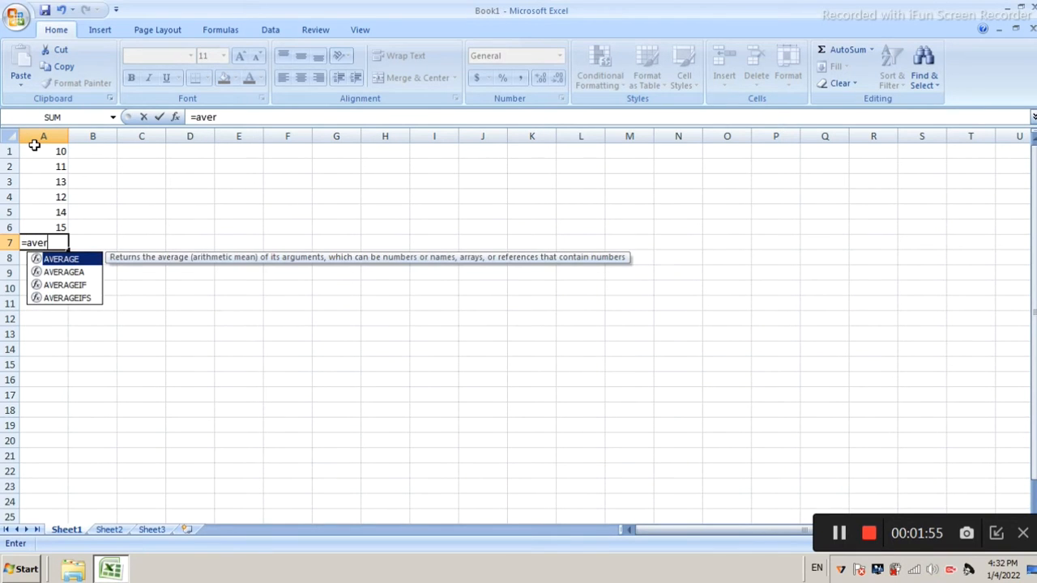
pyautogui.write('age(a1')
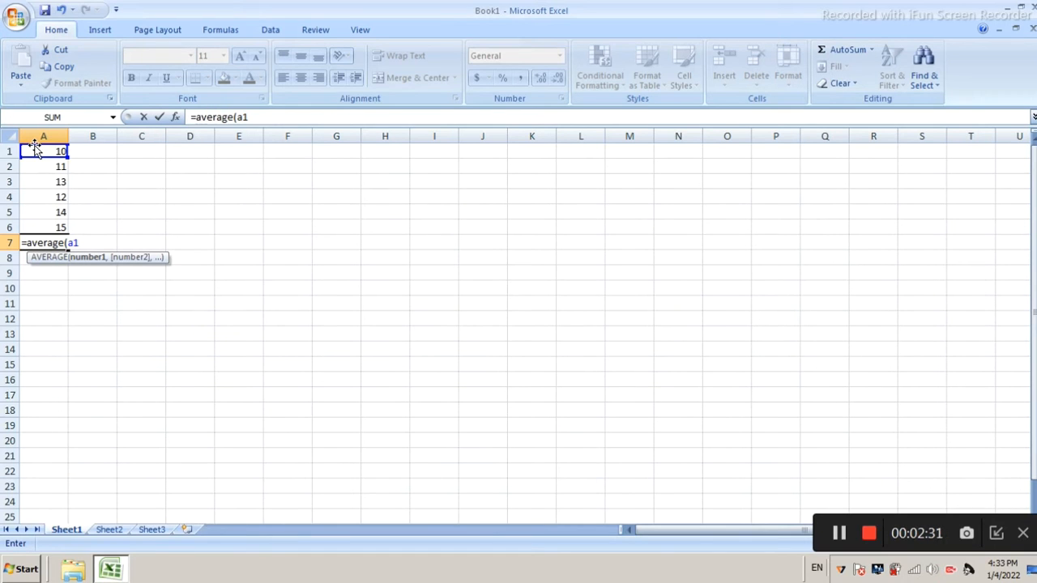
pyautogui.write(':')
pyautogui.write('a6')
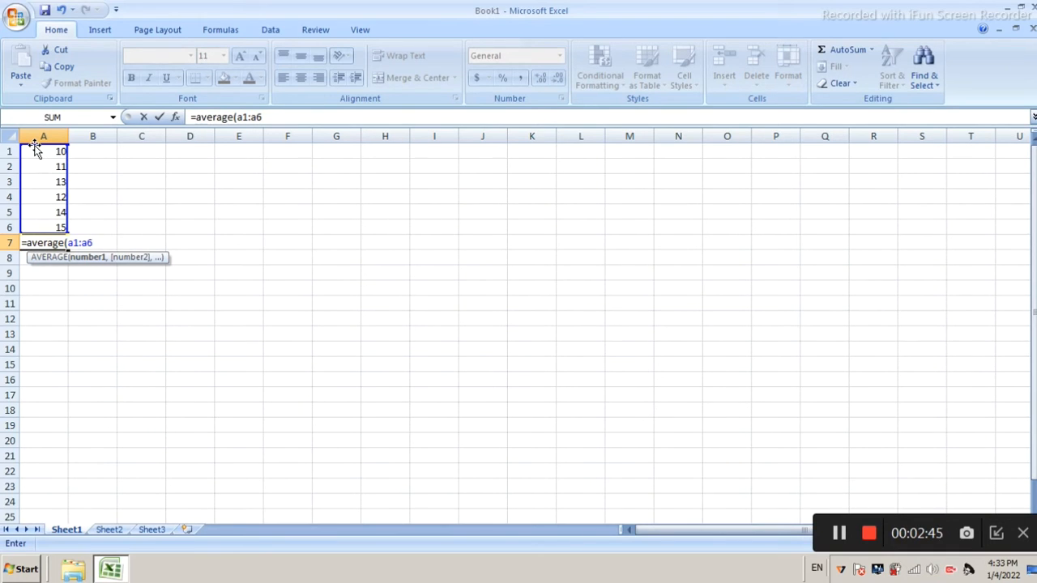
pyautogui.write(')')
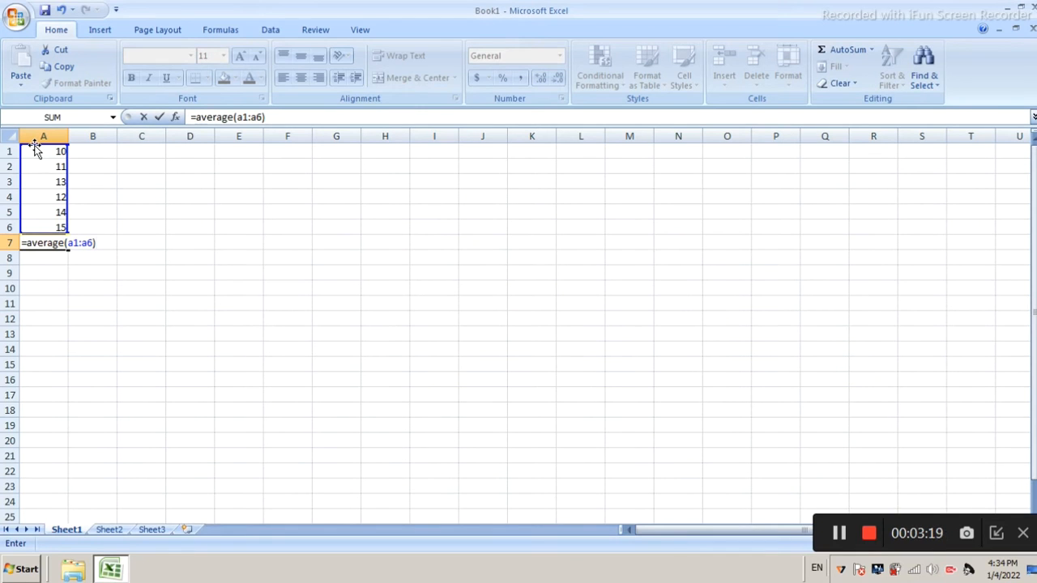
pyautogui.press('Return')
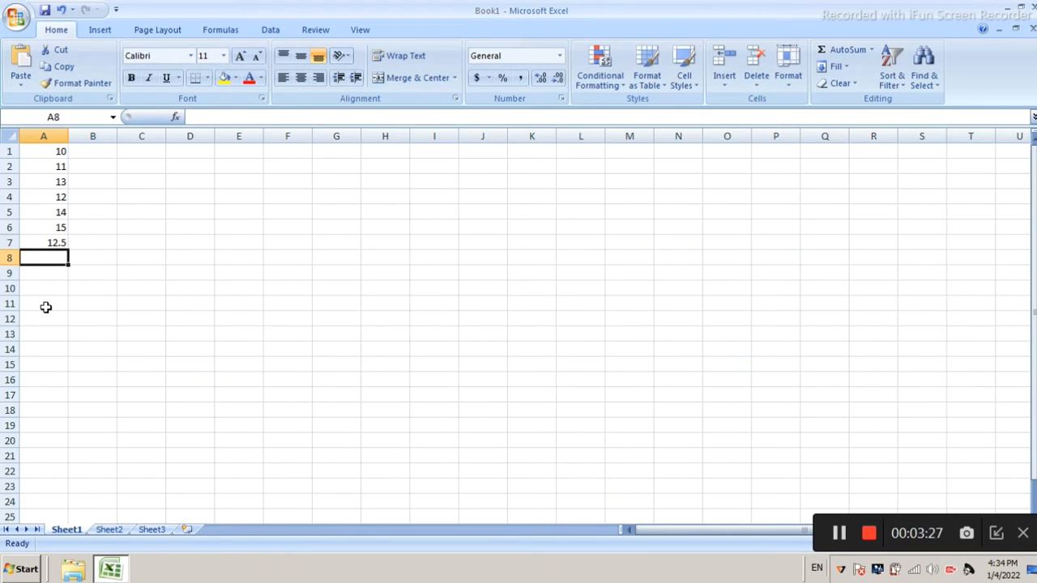
# Enter the label "average" in cell A8 and select the formula result above it
pyautogui.write('average')
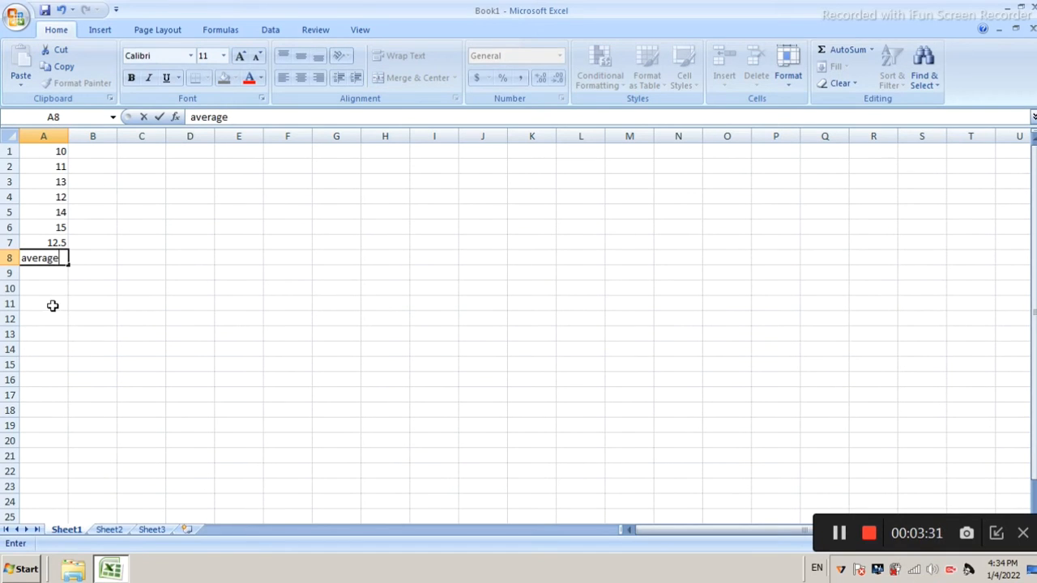
pyautogui.click(50, 304)
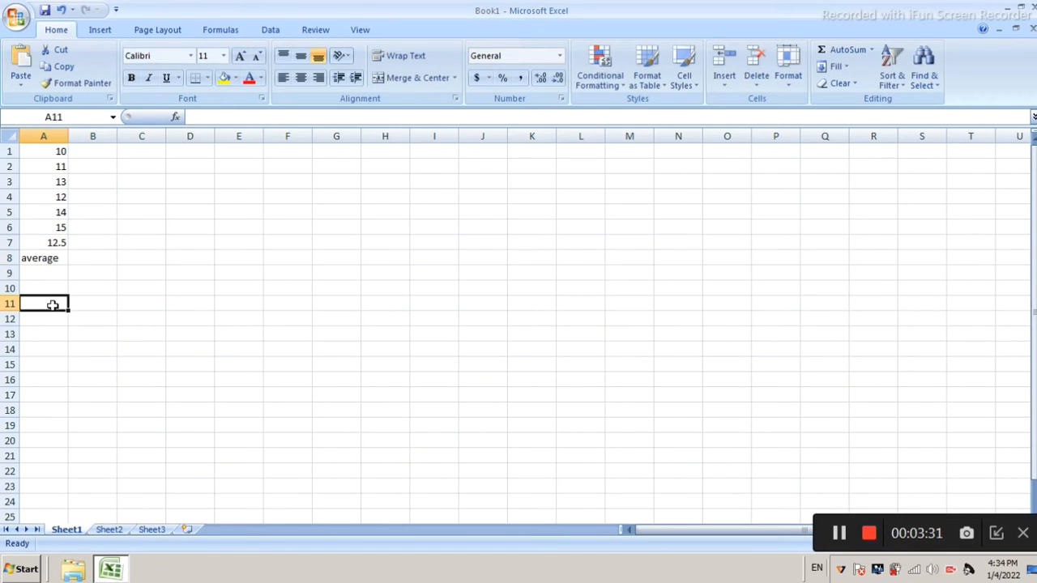
pyautogui.click(52, 242)
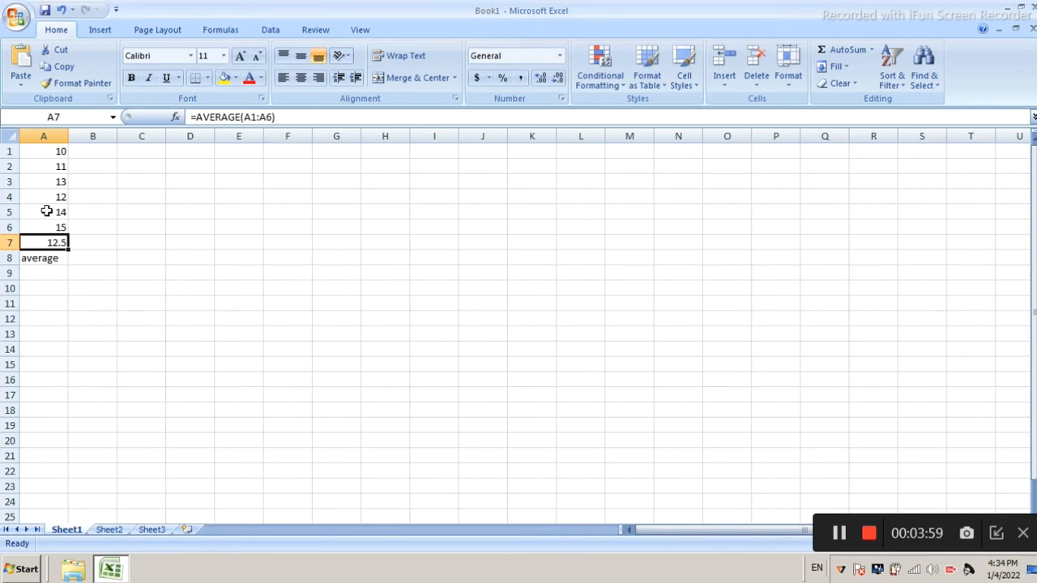
# Enter the label "largest" in cell B8, beside the average label
pyautogui.click(138, 257)
pyautogui.click(99, 151)
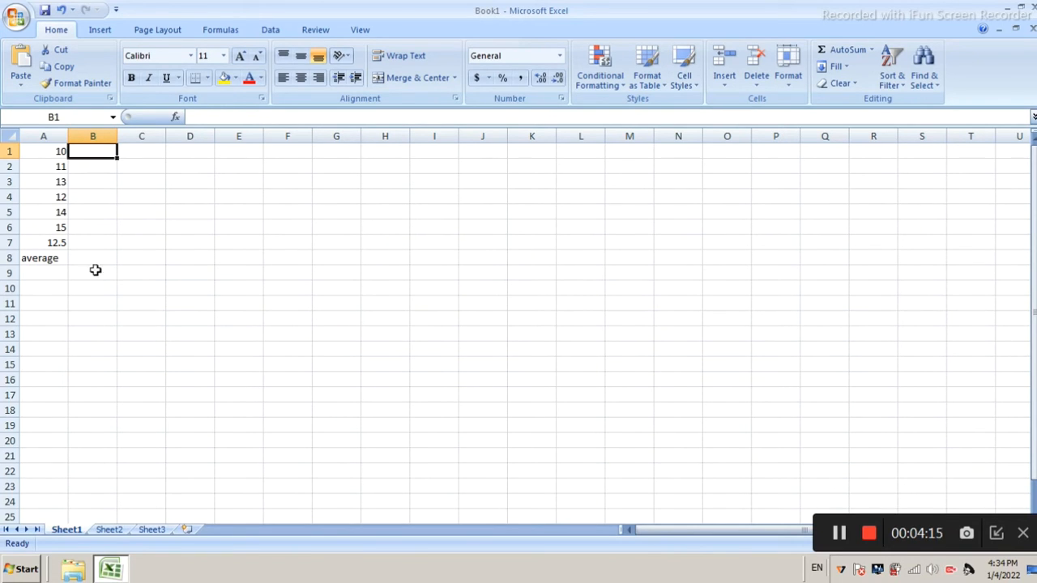
pyautogui.click(94, 228)
pyautogui.click(94, 242)
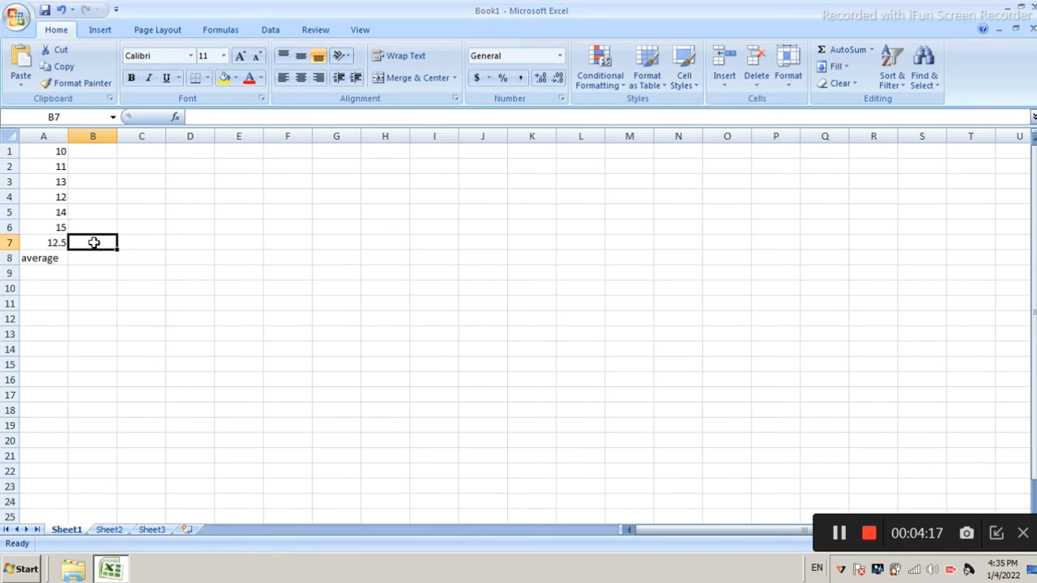
pyautogui.click(93, 257)
pyautogui.write('l')
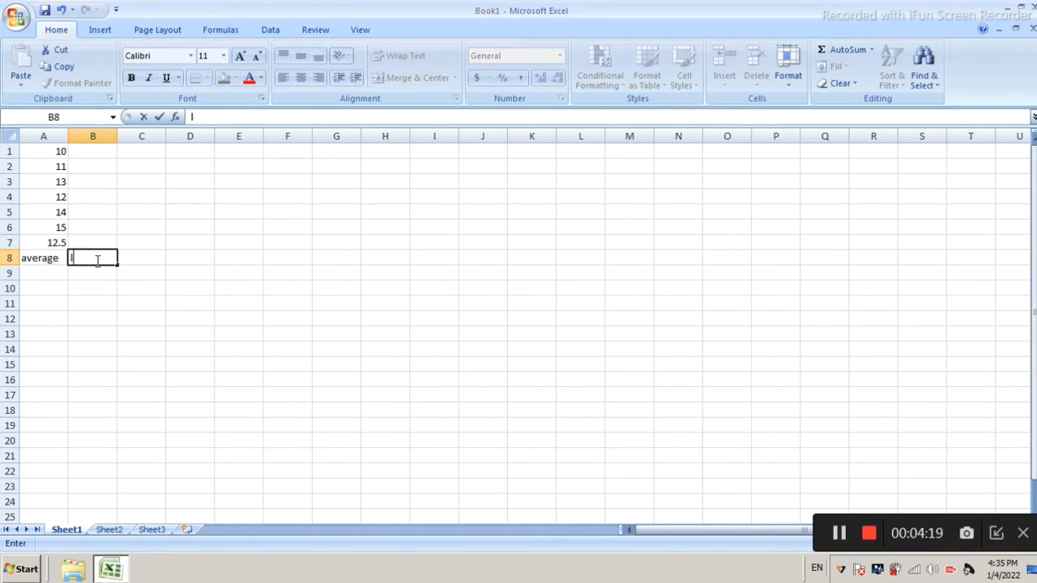
pyautogui.write('argest')
pyautogui.click(105, 270)
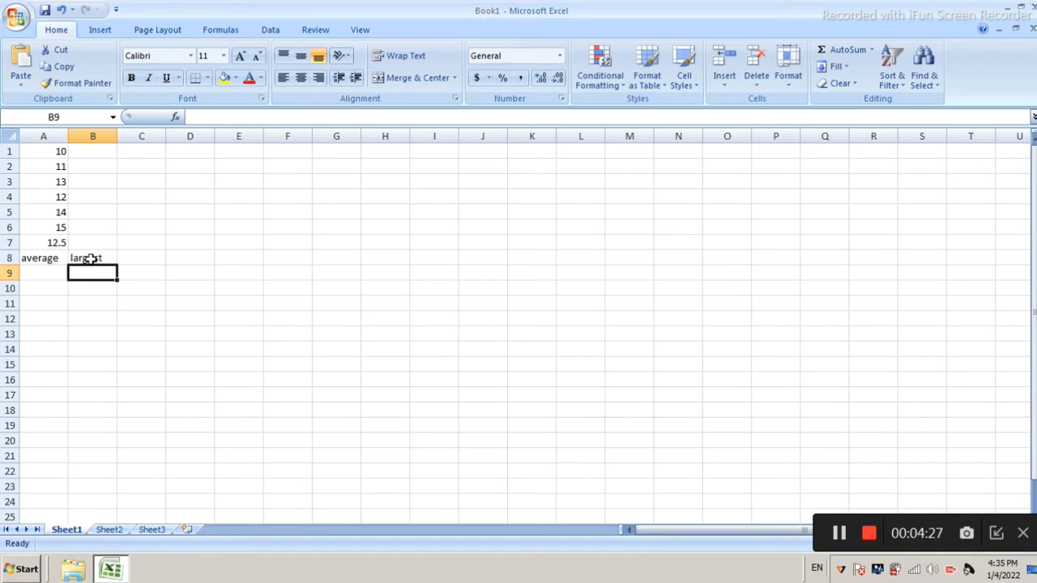
# Fill the label cells B8 and A8 with yellow
pyautogui.click(91, 257)
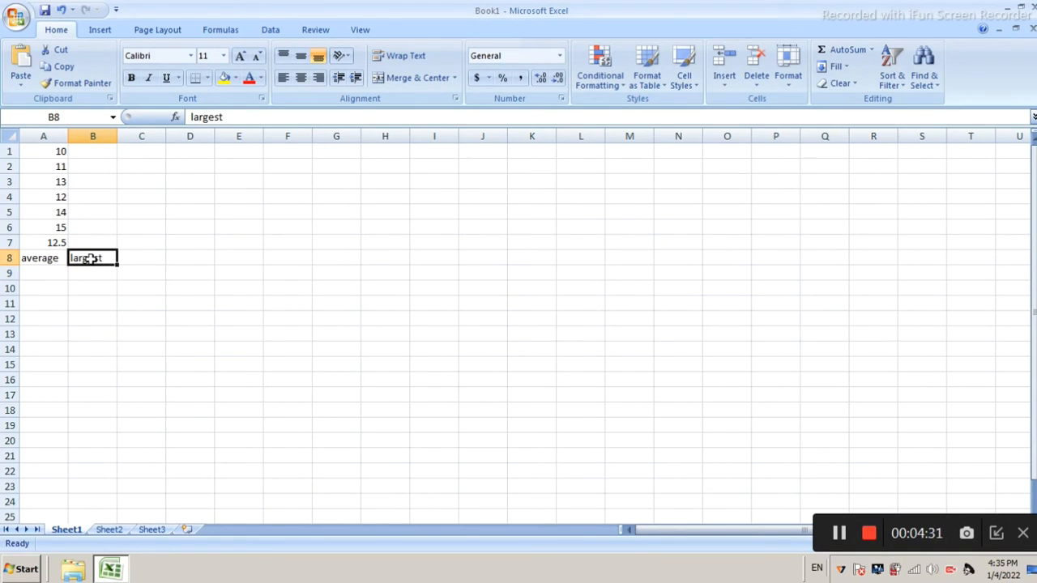
pyautogui.click(57, 258)
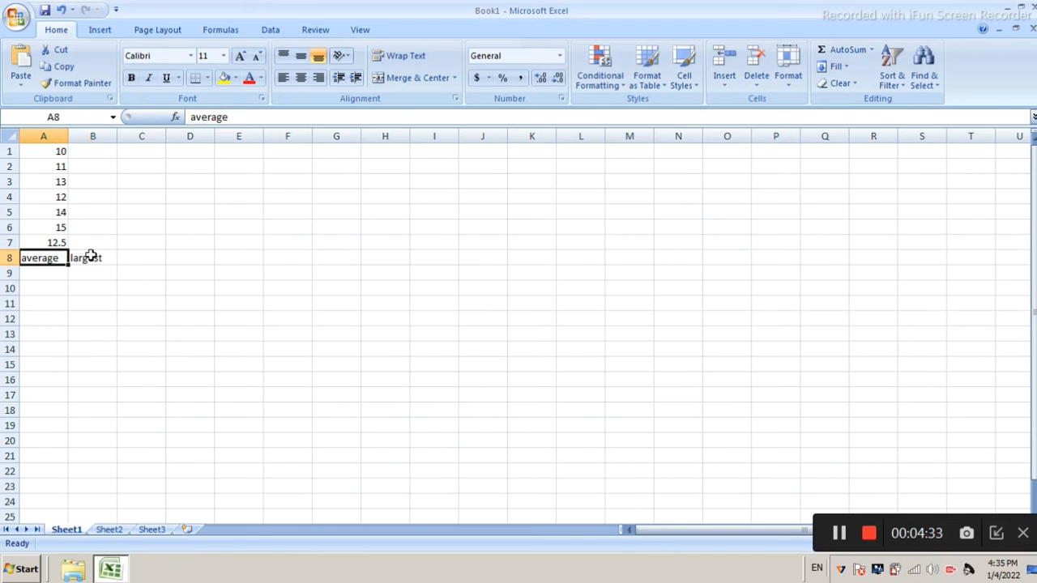
pyautogui.click(86, 257)
pyautogui.click(226, 77)
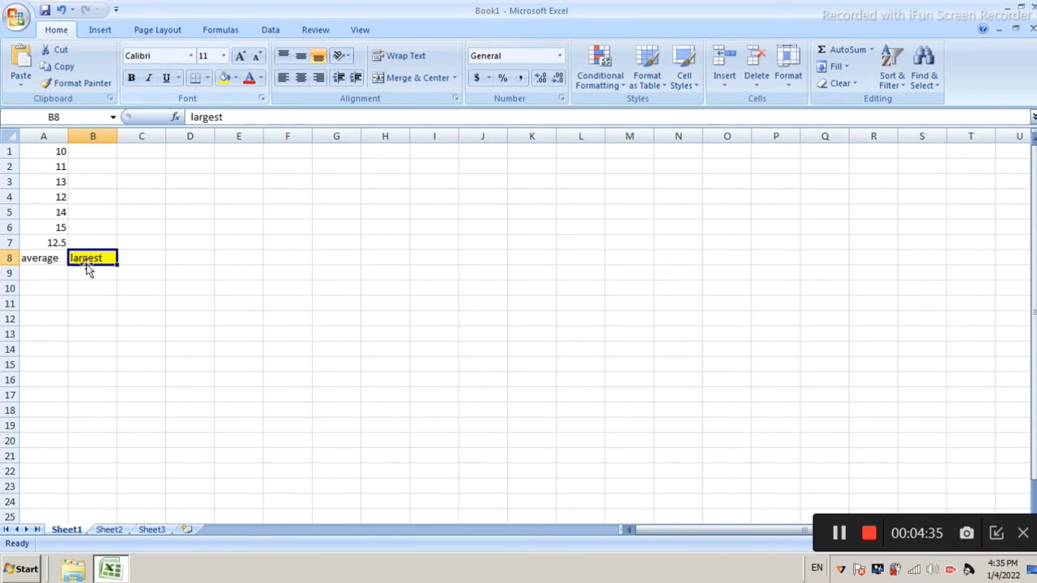
pyautogui.click(53, 258)
pyautogui.click(226, 77)
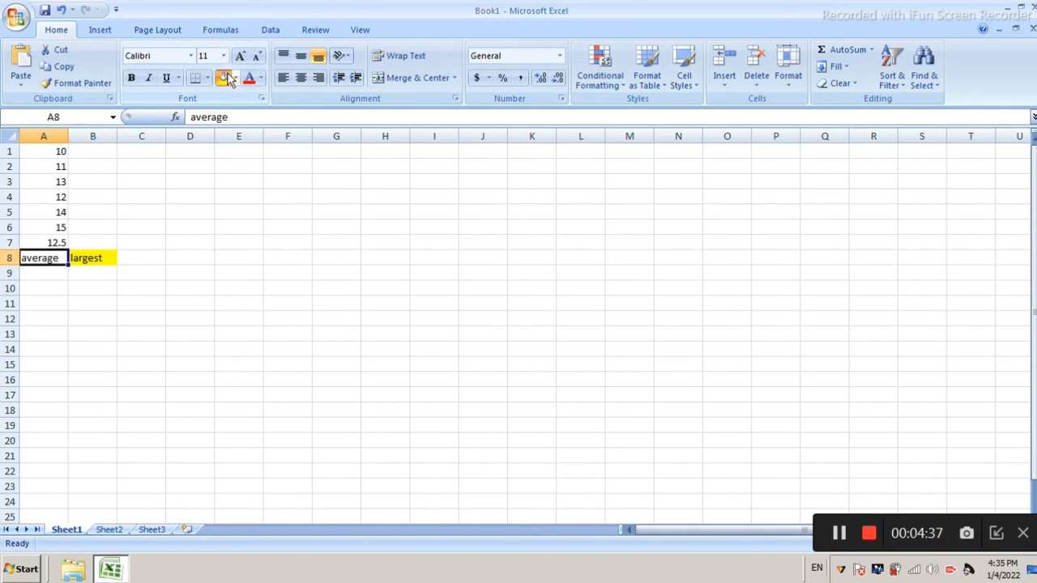
# Enter the numbers 10, 11, 15, 16, 17 and 18 down column B in cells B1 to B6
pyautogui.click(109, 145)
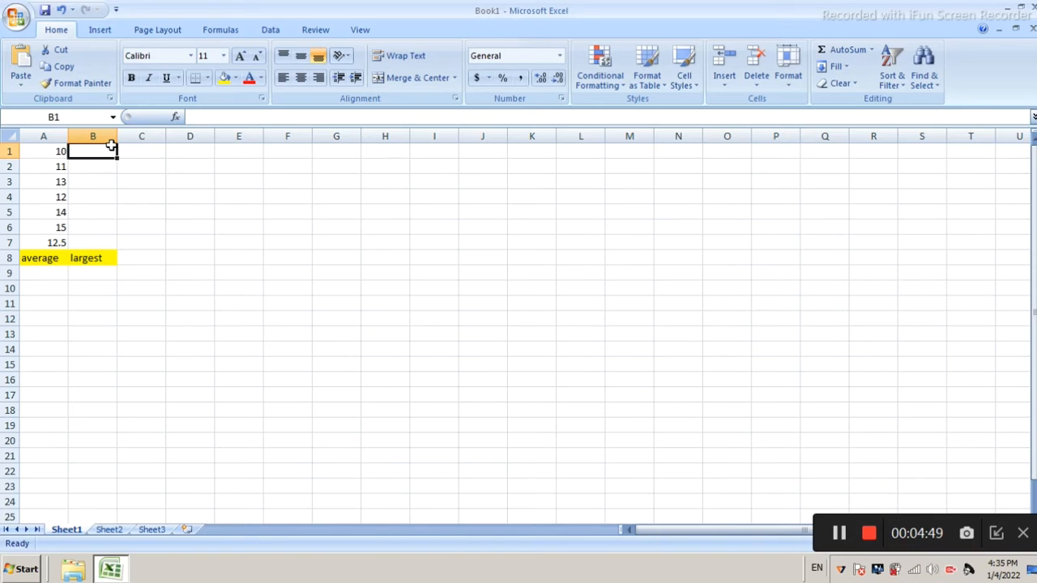
pyautogui.write('10')
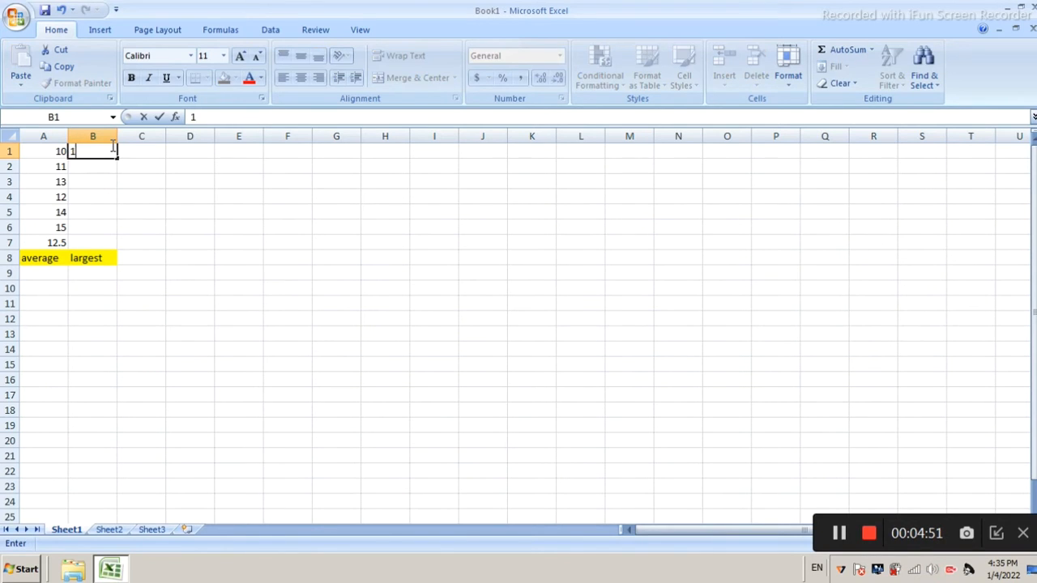
pyautogui.press('Return')
pyautogui.write('11')
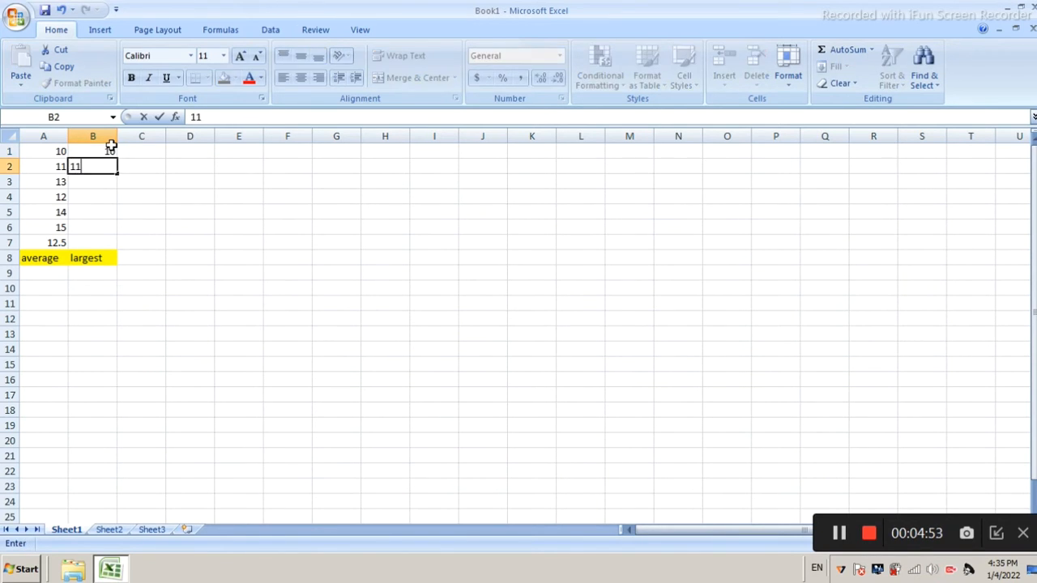
pyautogui.press('Return')
pyautogui.write('15')
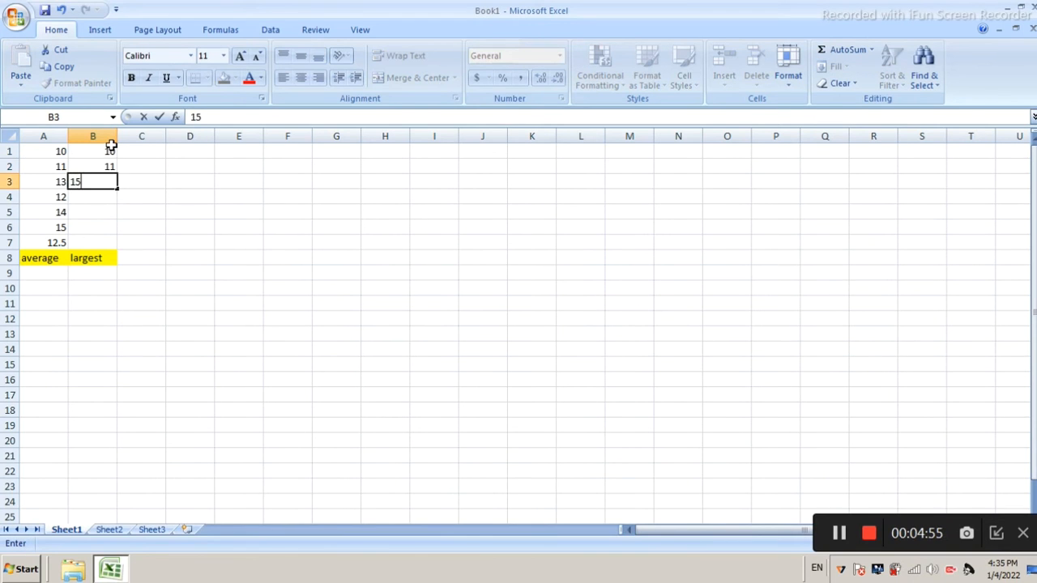
pyautogui.press('Return')
pyautogui.write('16')
pyautogui.press('Return')
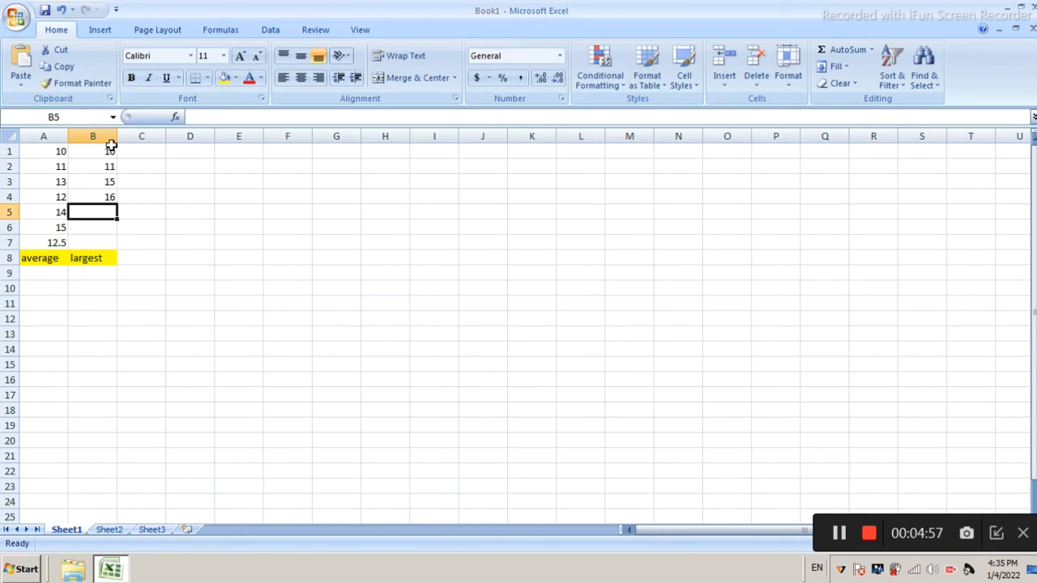
pyautogui.write('17')
pyautogui.press('Return')
pyautogui.write('18')
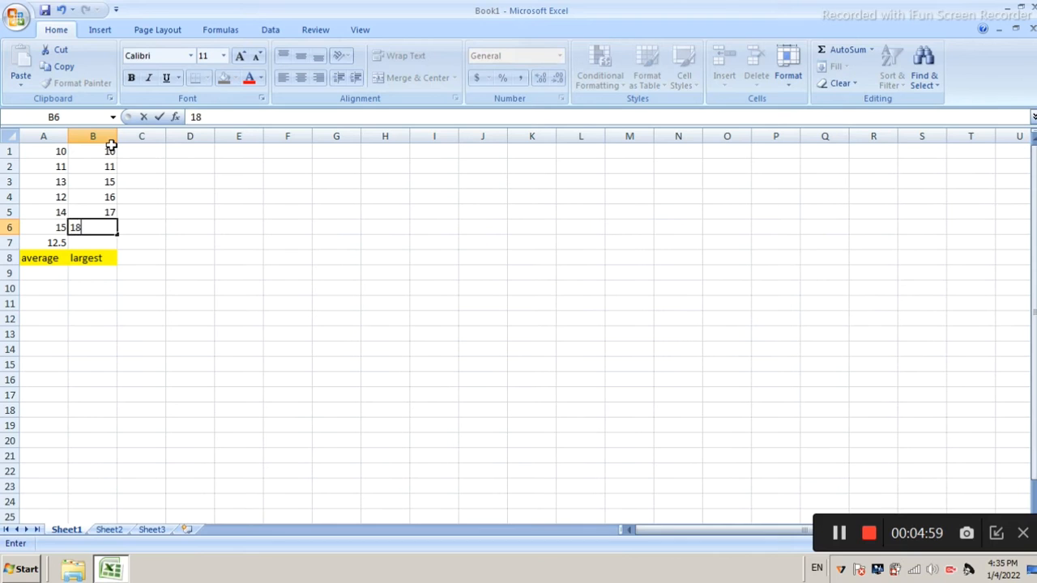
pyautogui.press('Return')
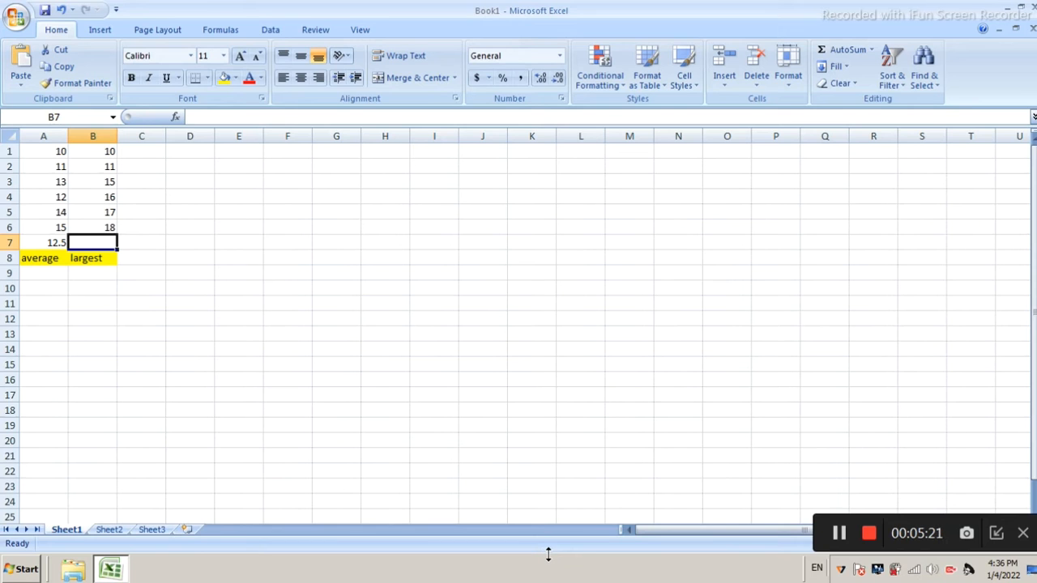
# Find the largest of the column B numbers in cell B7 with the formula =max(b1:b6)
pyautogui.write('=')
pyautogui.press('BackSpace')
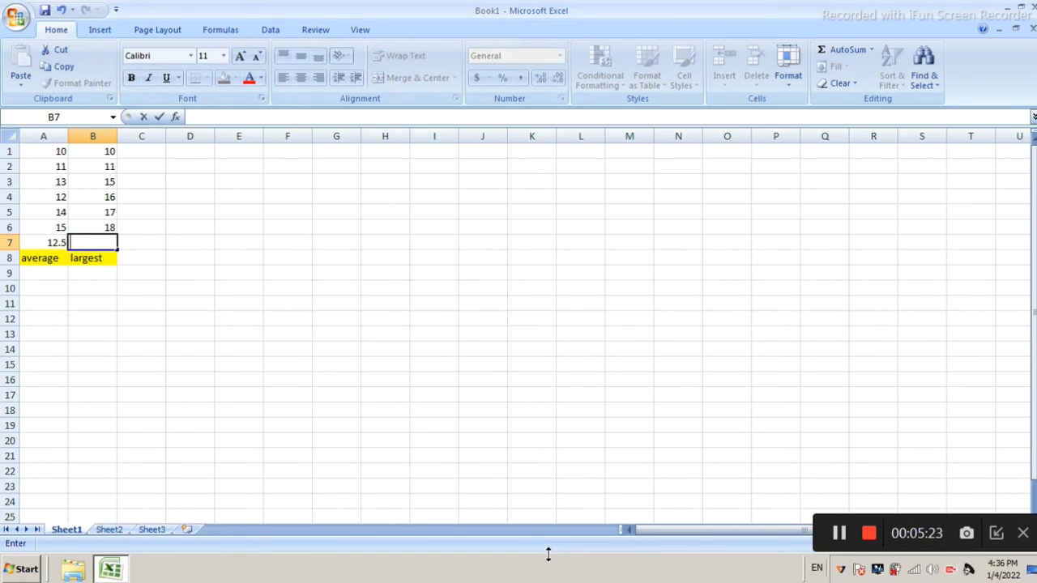
pyautogui.write('=ma')
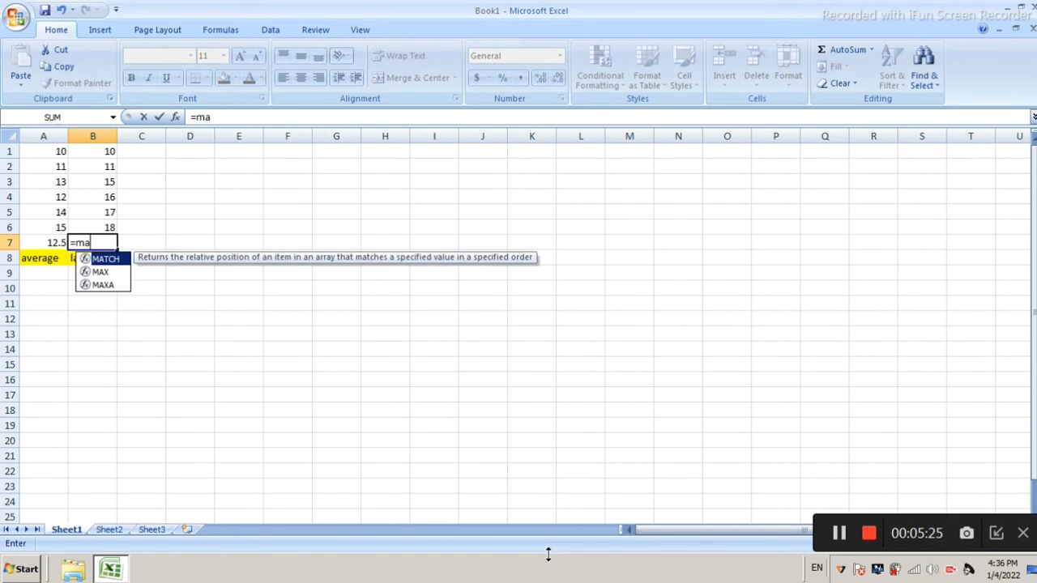
pyautogui.write('x(')
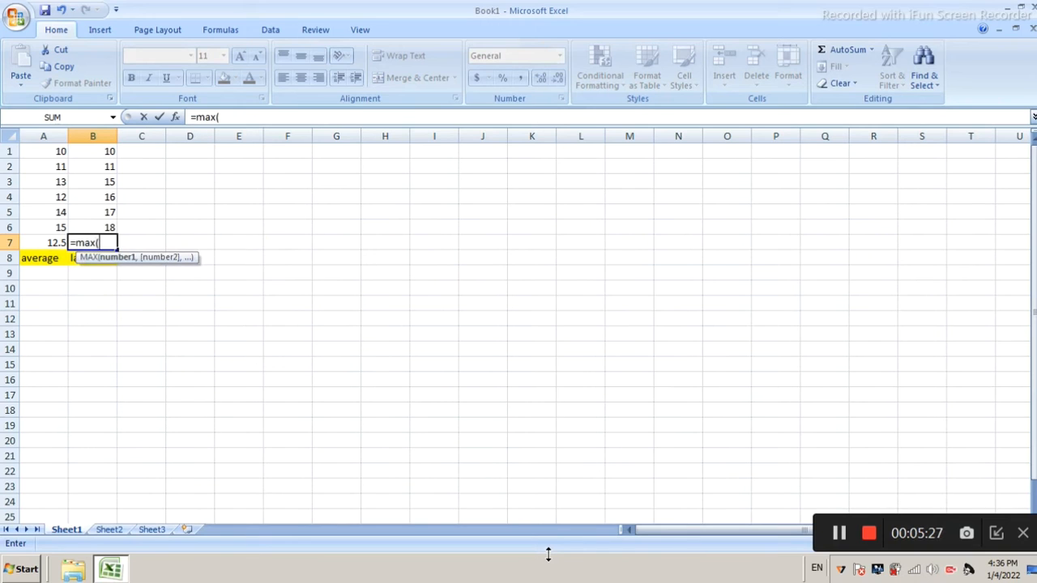
pyautogui.write('b1:b')
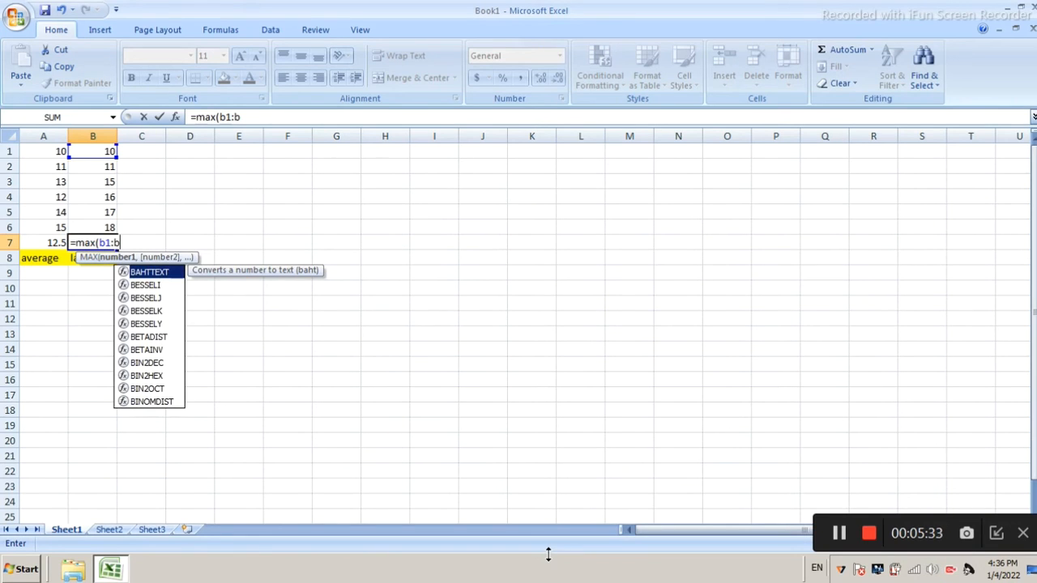
pyautogui.write('6')
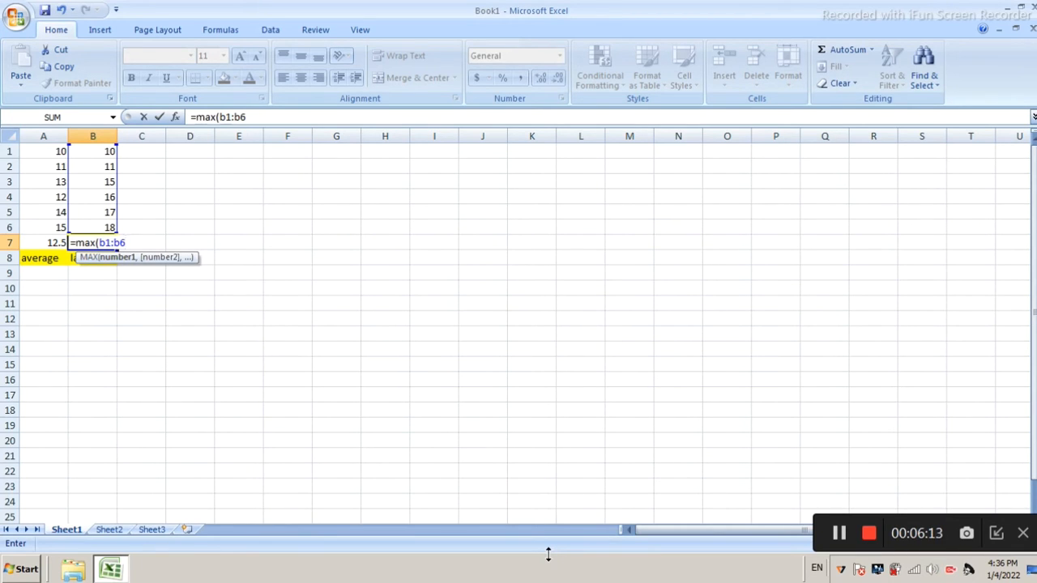
pyautogui.write(')')
pyautogui.press('Return')
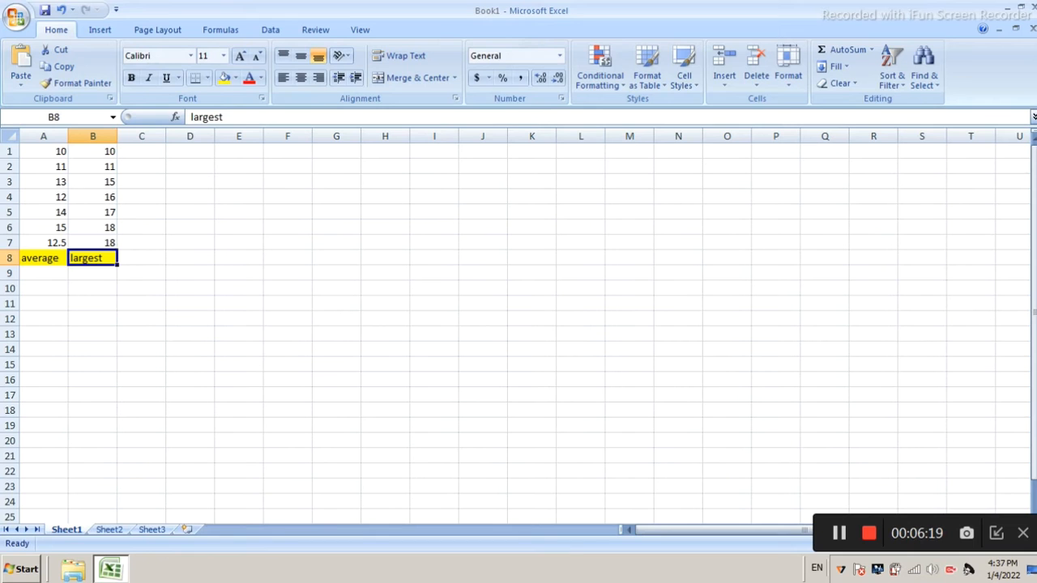
# Fill cell B6, the largest number in column B, with light green
pyautogui.click(95, 231)
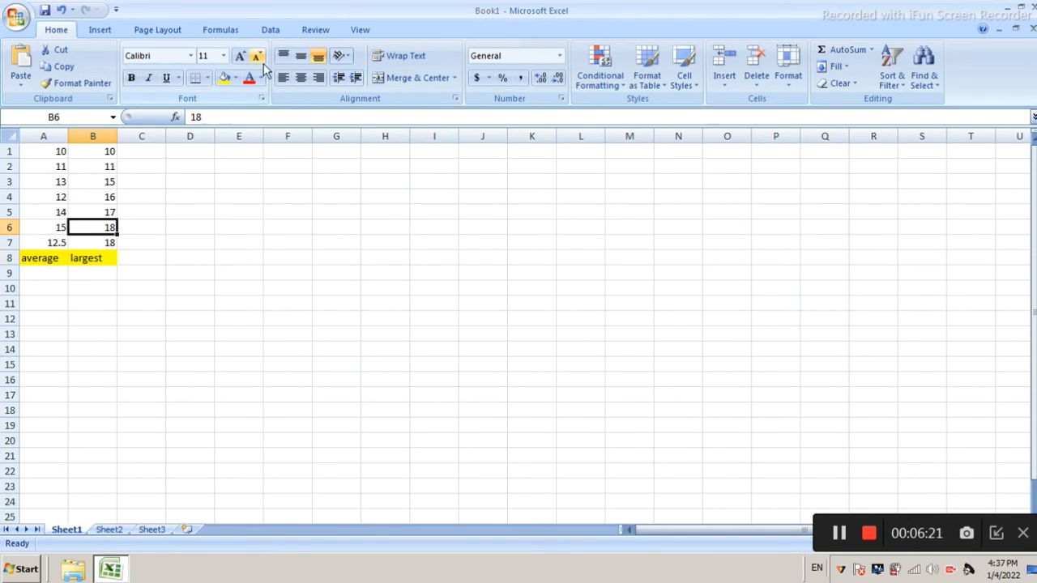
pyautogui.click(234, 83)
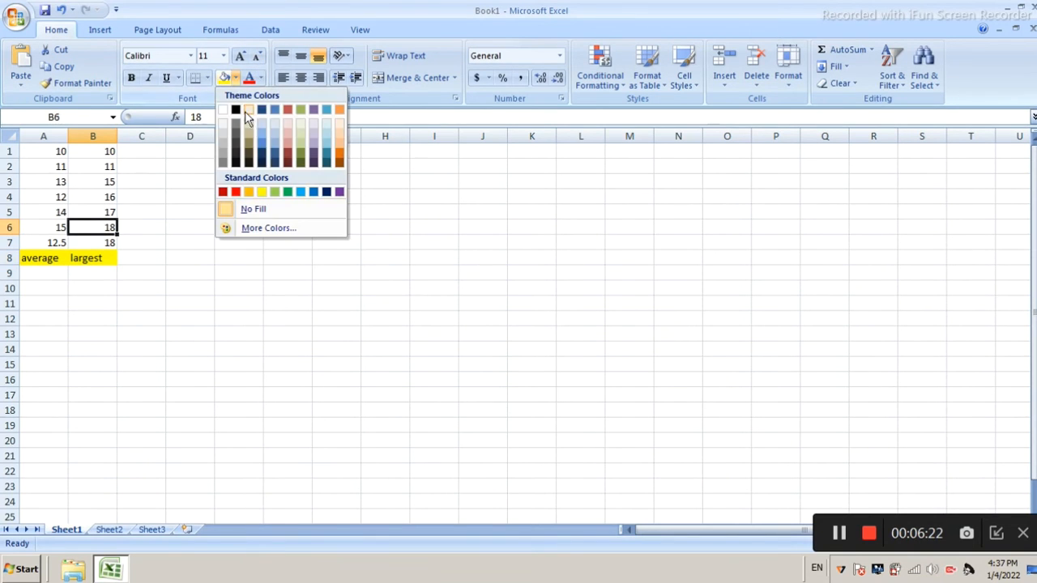
pyautogui.click(276, 195)
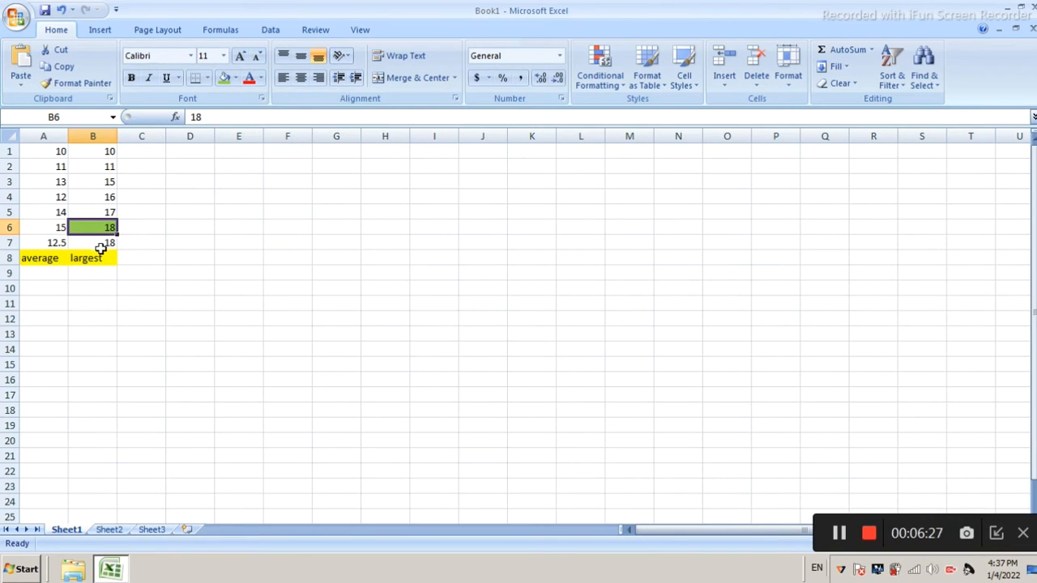
pyautogui.click(102, 242)
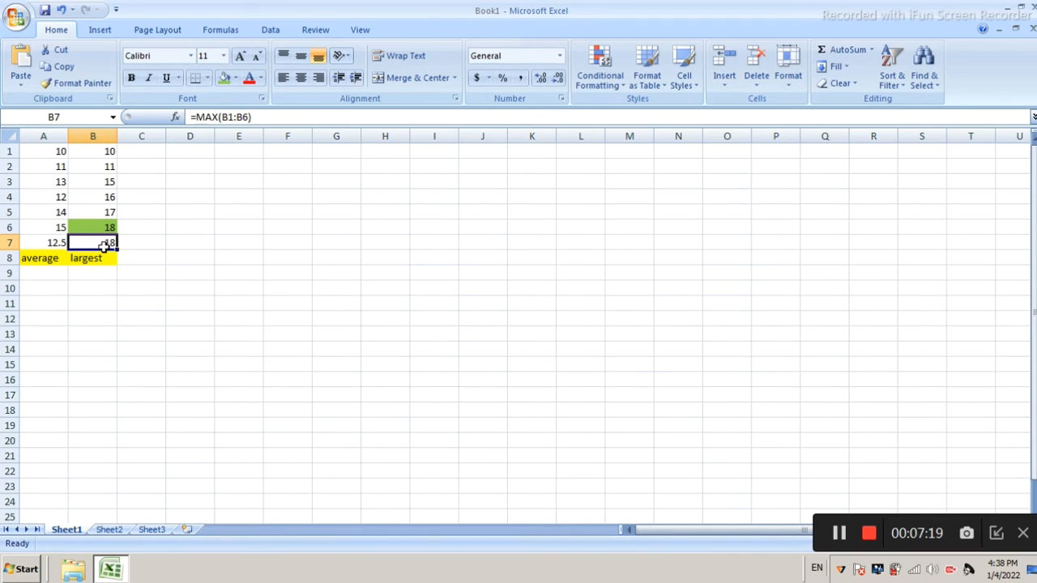
# Find the smallest of the column B numbers in cell C7 with the formula =min(b1:b6)
pyautogui.click(135, 152)
pyautogui.click(136, 245)
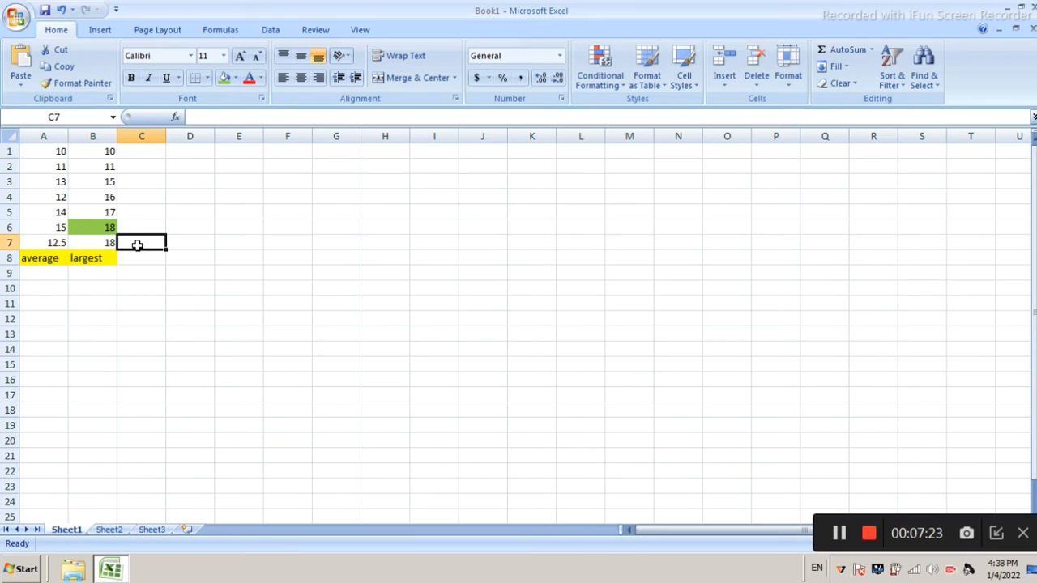
pyautogui.write('=min')
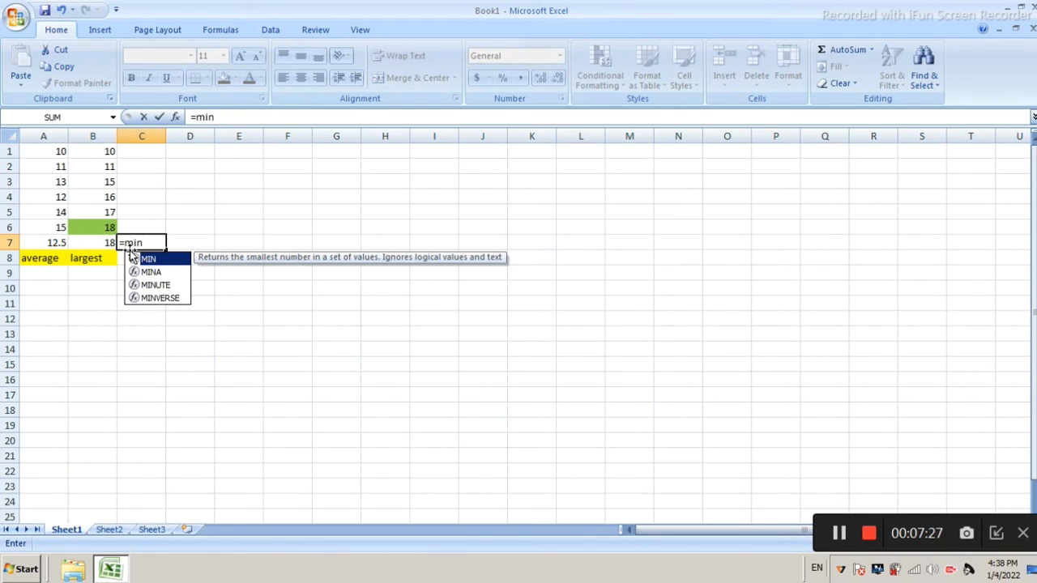
pyautogui.write('(')
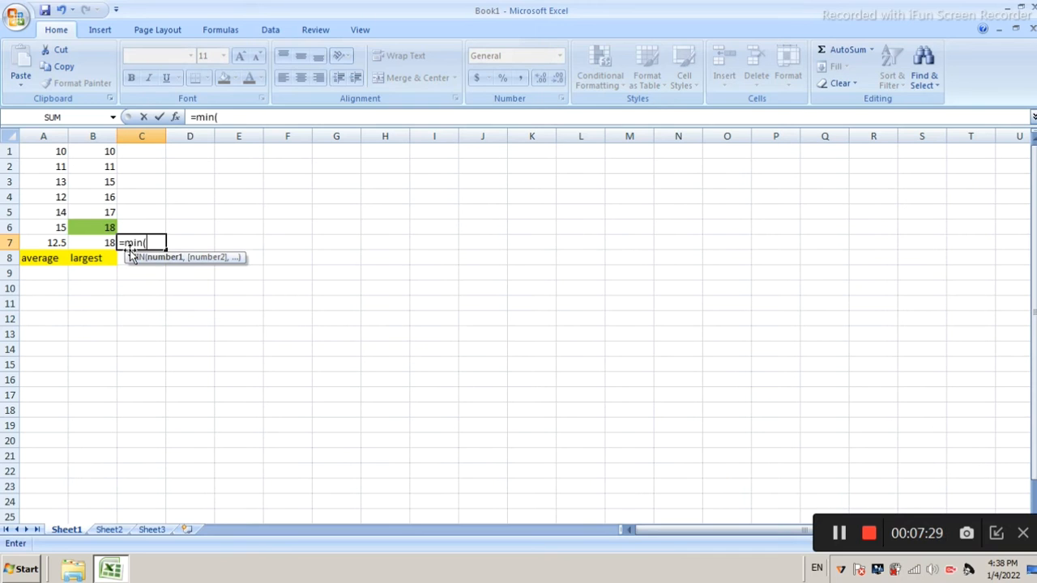
pyautogui.write('b1:')
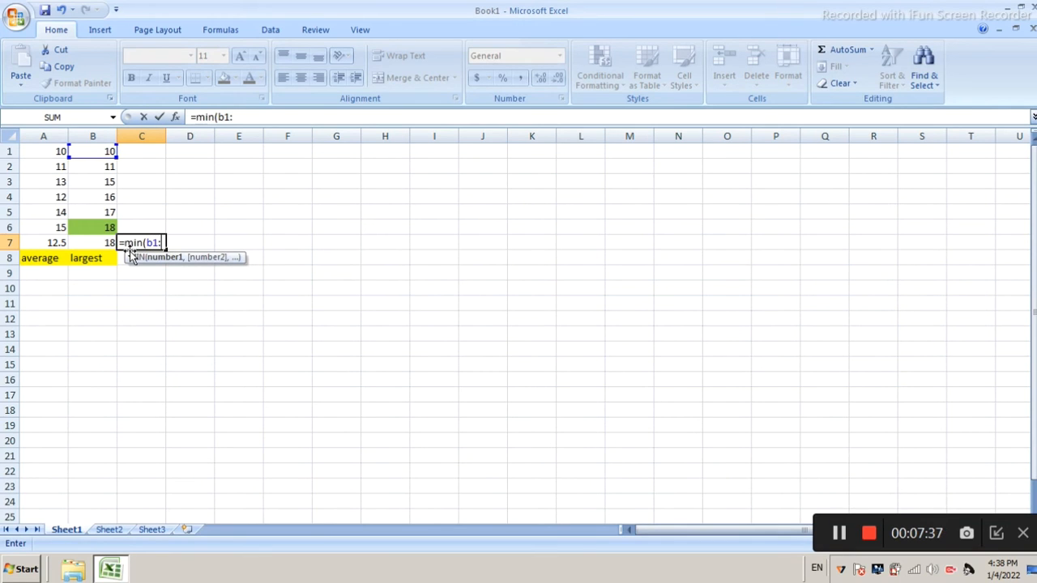
pyautogui.write('b6)')
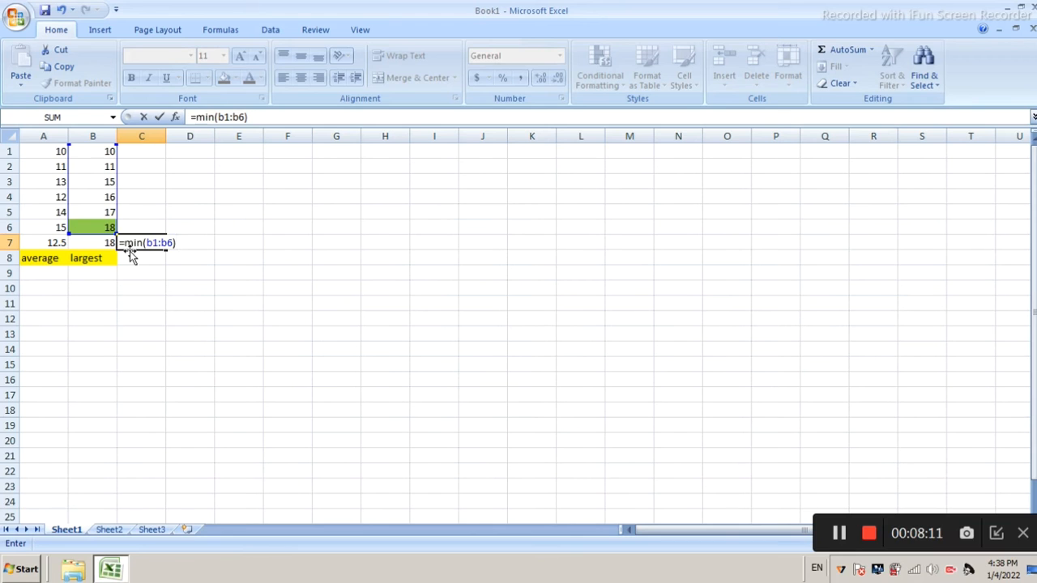
pyautogui.press('Return')
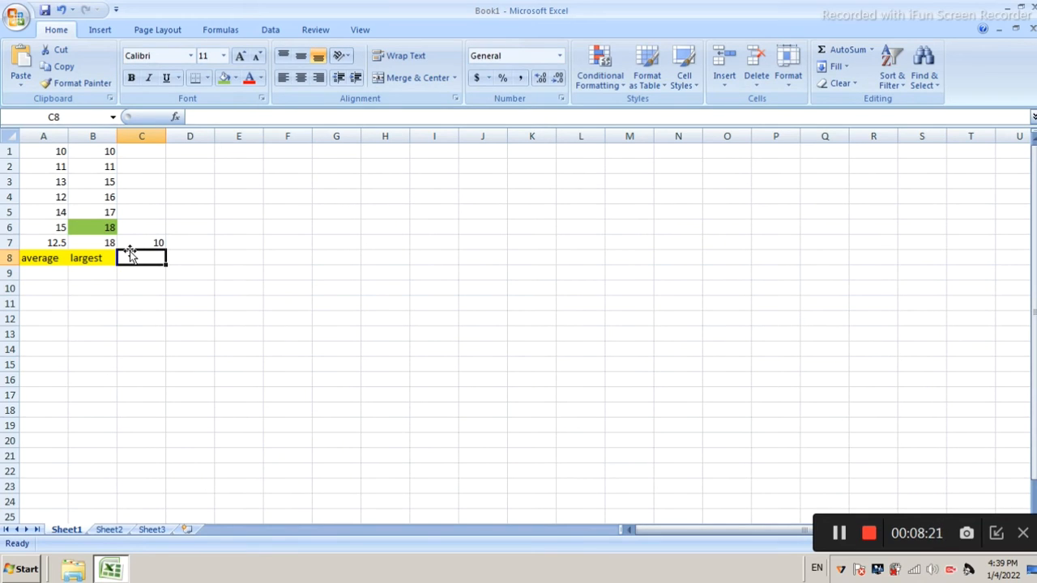
# Enter the label "smallest" in cell C8, below the minimum result
pyautogui.click(170, 254)
pyautogui.click(142, 254)
pyautogui.write('s')
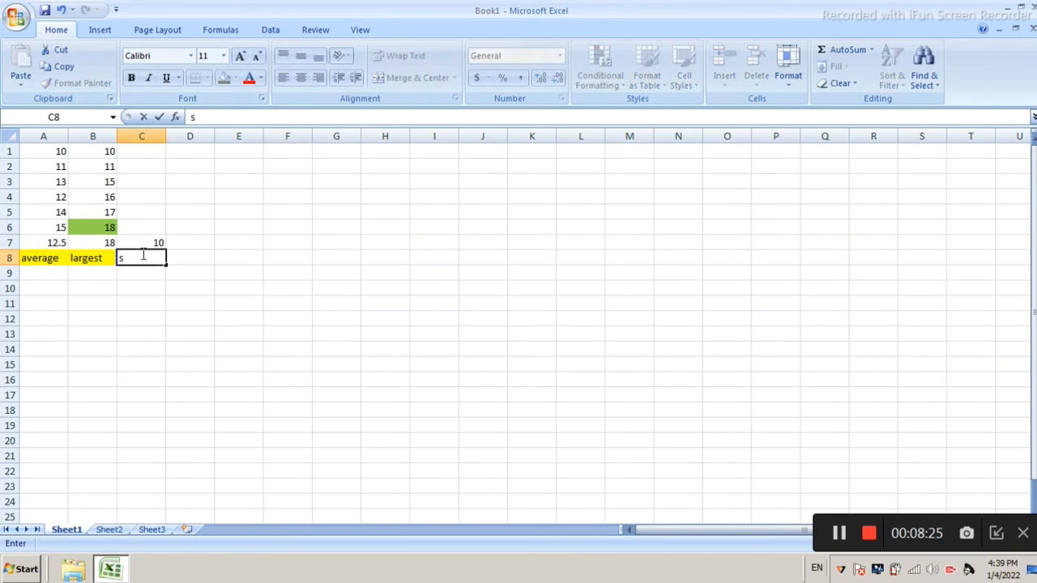
pyautogui.write('mallest')
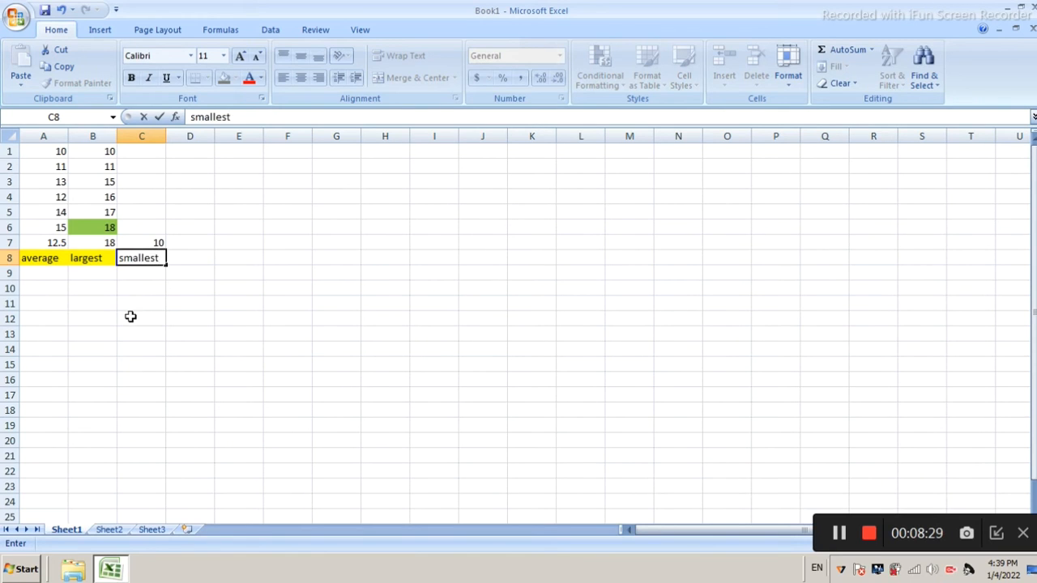
pyautogui.click(130, 317)
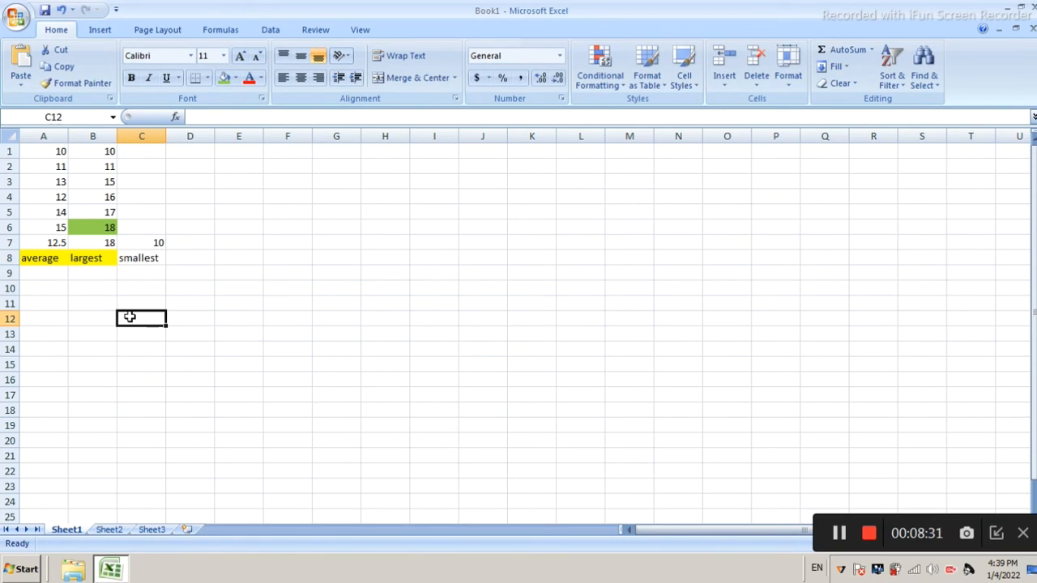
# Fill the "smallest" label cell C8 with yellow to match the other labels
pyautogui.click(154, 256)
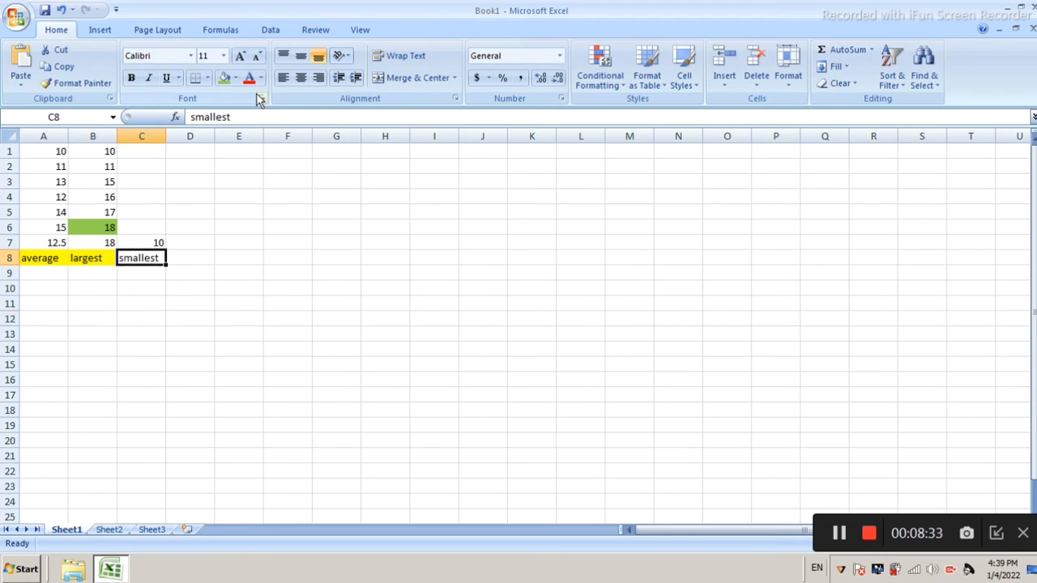
pyautogui.click(235, 78)
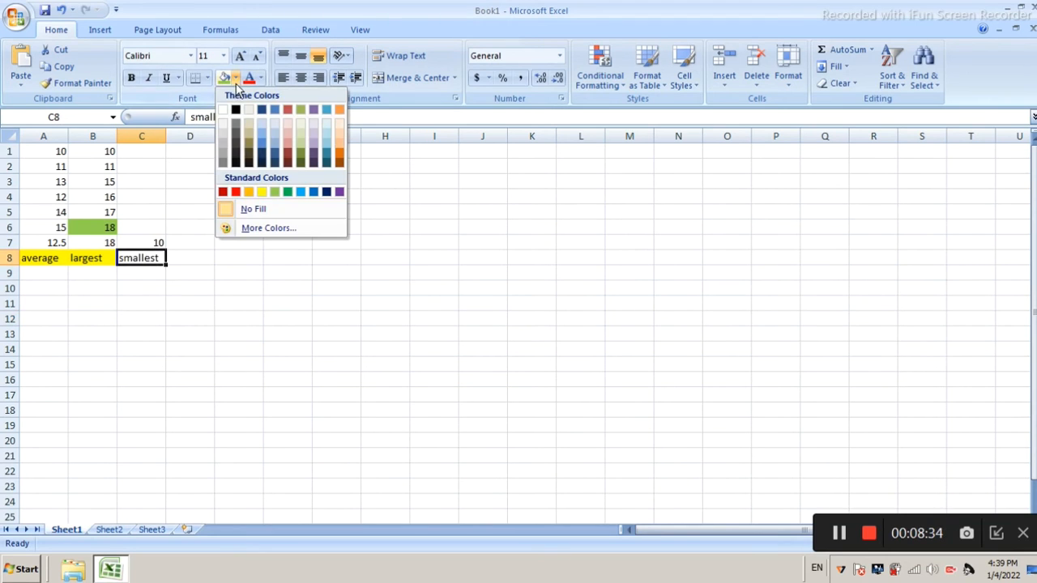
pyautogui.click(262, 192)
# Enter the label "pi value" in cell D8, beside the smallest label
pyautogui.click(227, 260)
pyautogui.click(207, 261)
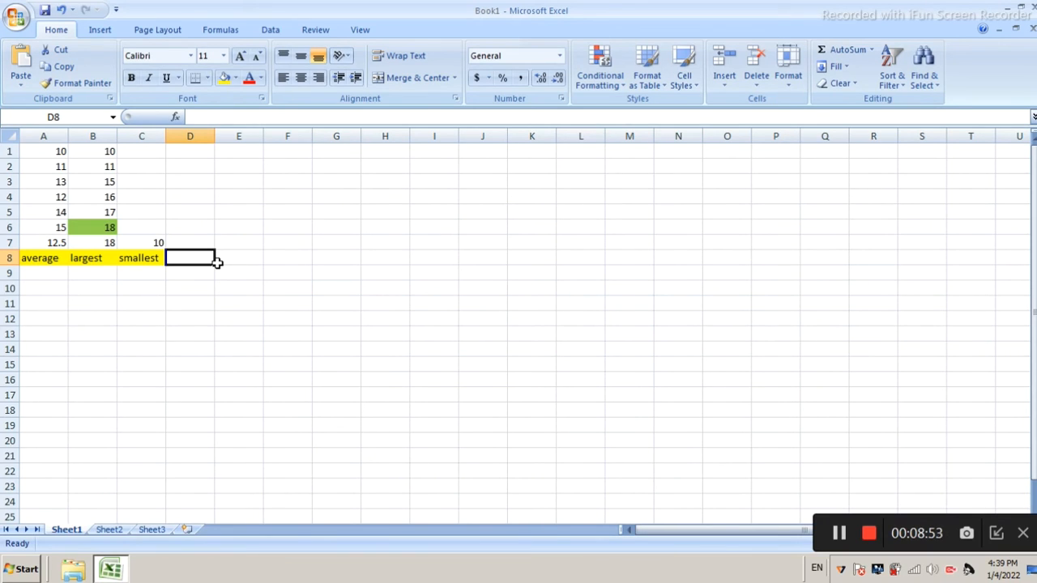
pyautogui.write('pi')
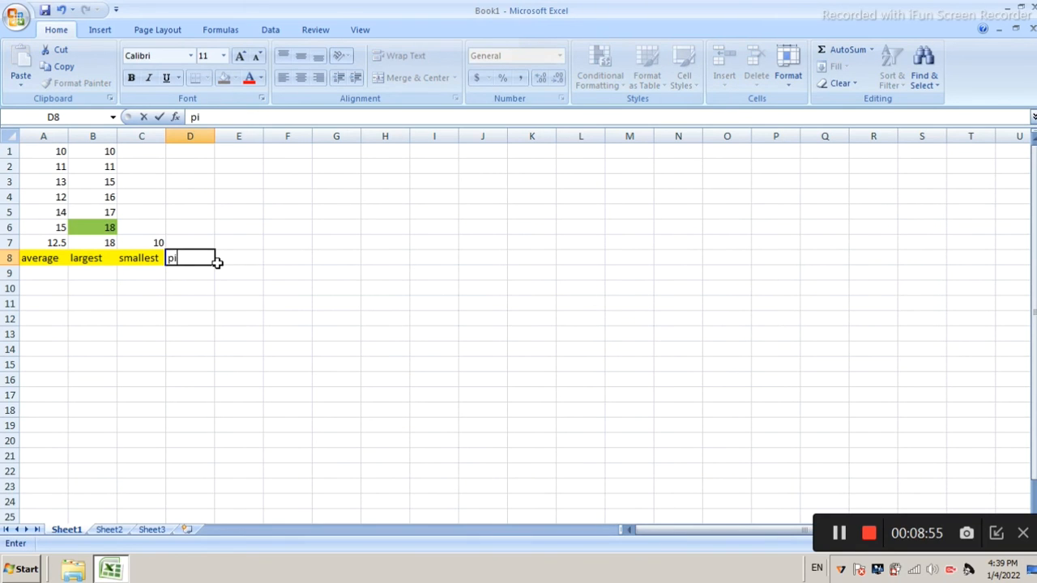
pyautogui.write(' value')
pyautogui.click(243, 283)
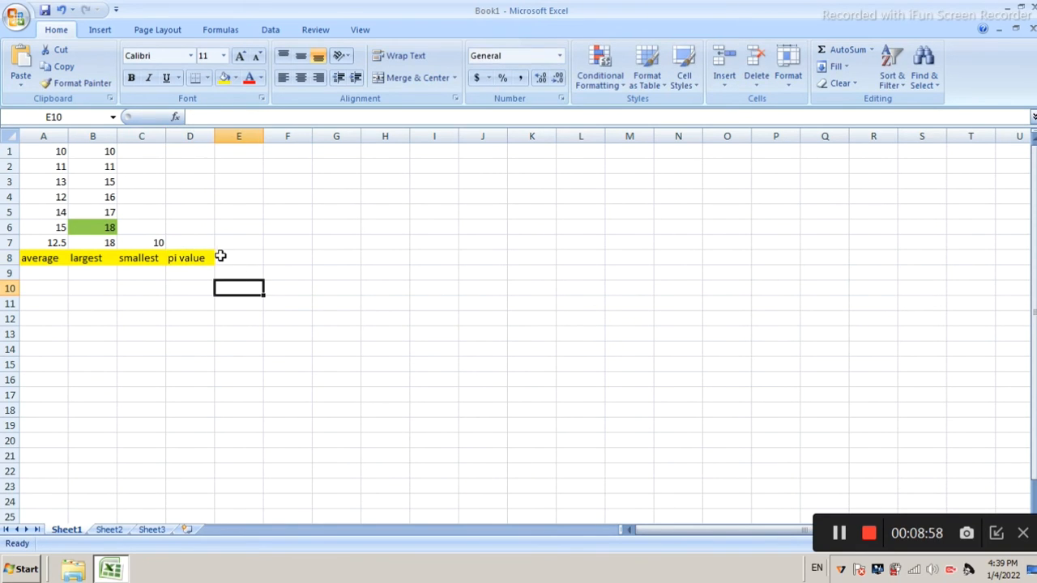
# Return the value of pi in cell D7 with the formula =pi()
pyautogui.click(199, 246)
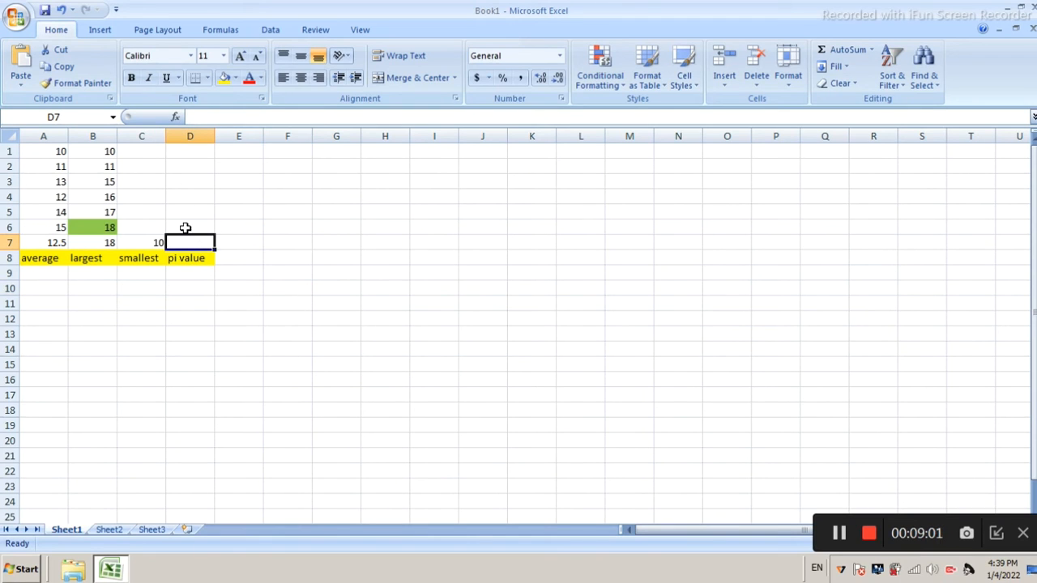
pyautogui.write('=')
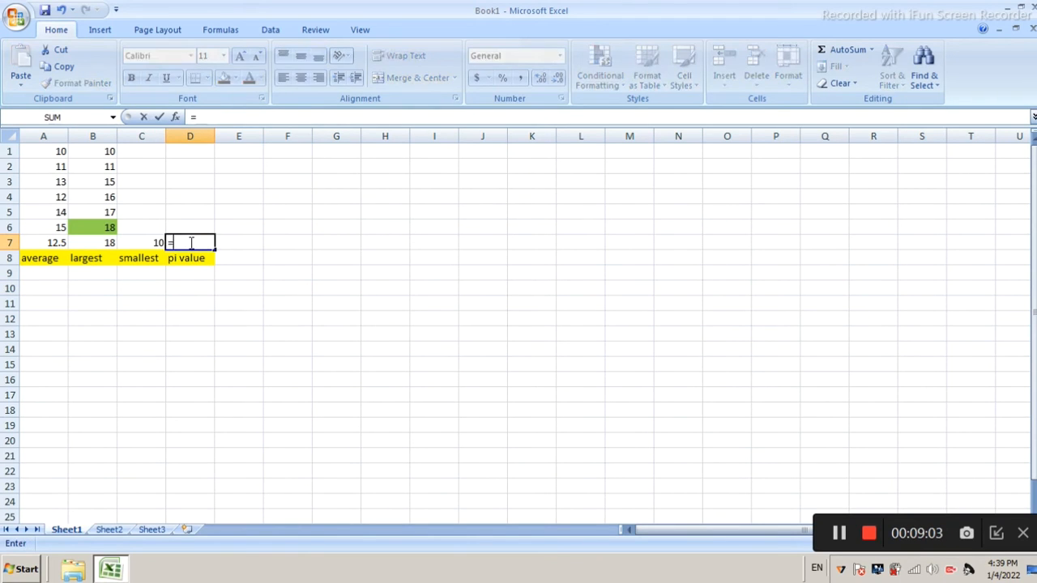
pyautogui.write('pi')
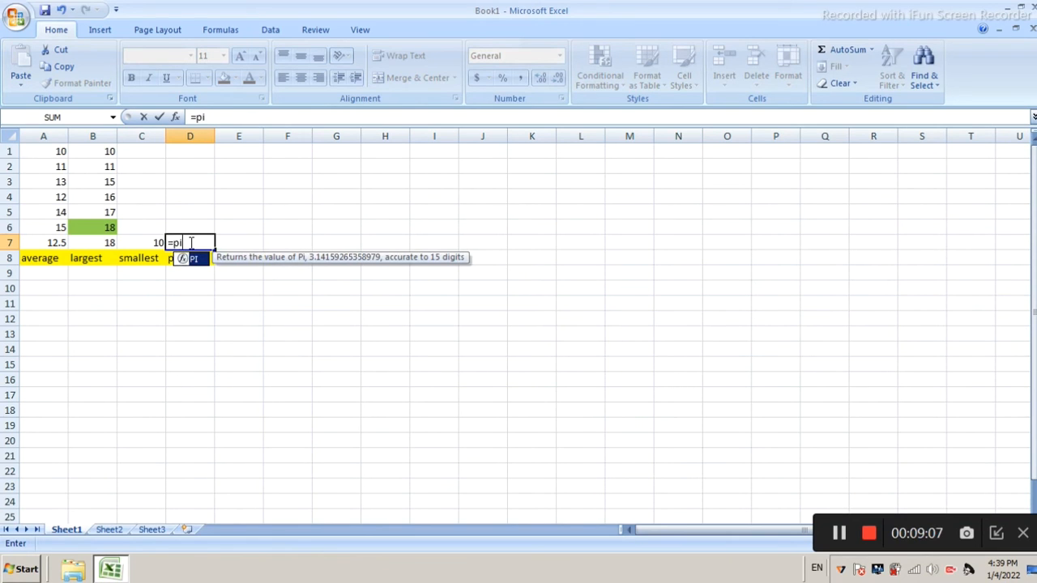
pyautogui.write('()')
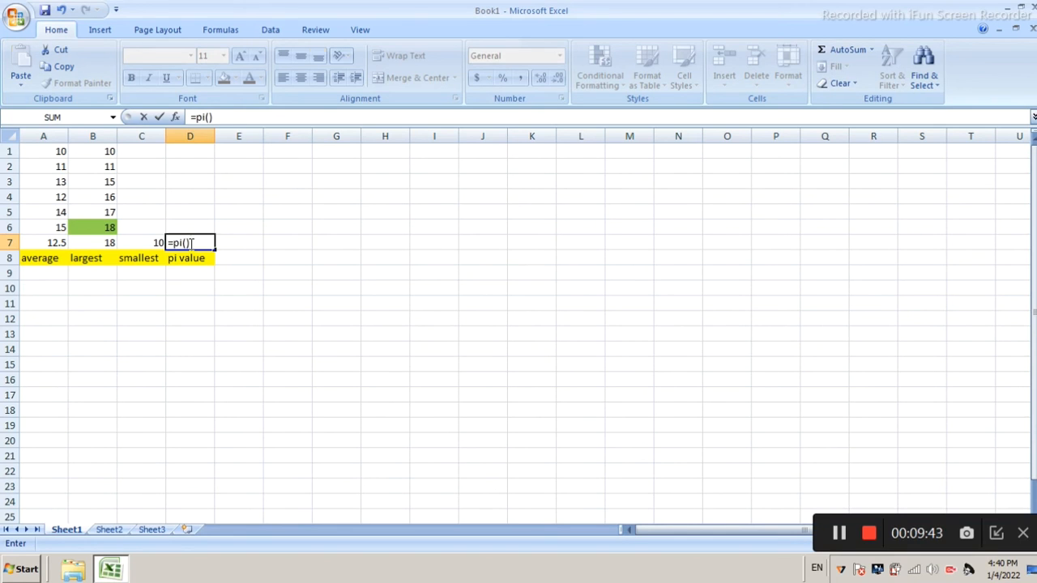
pyautogui.press('Return')
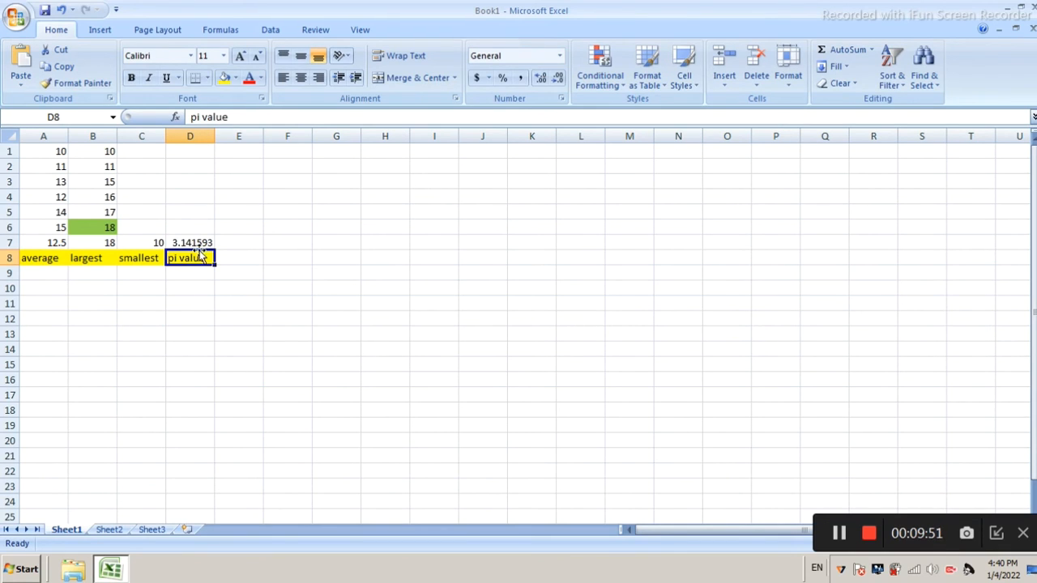
pyautogui.click(192, 245)
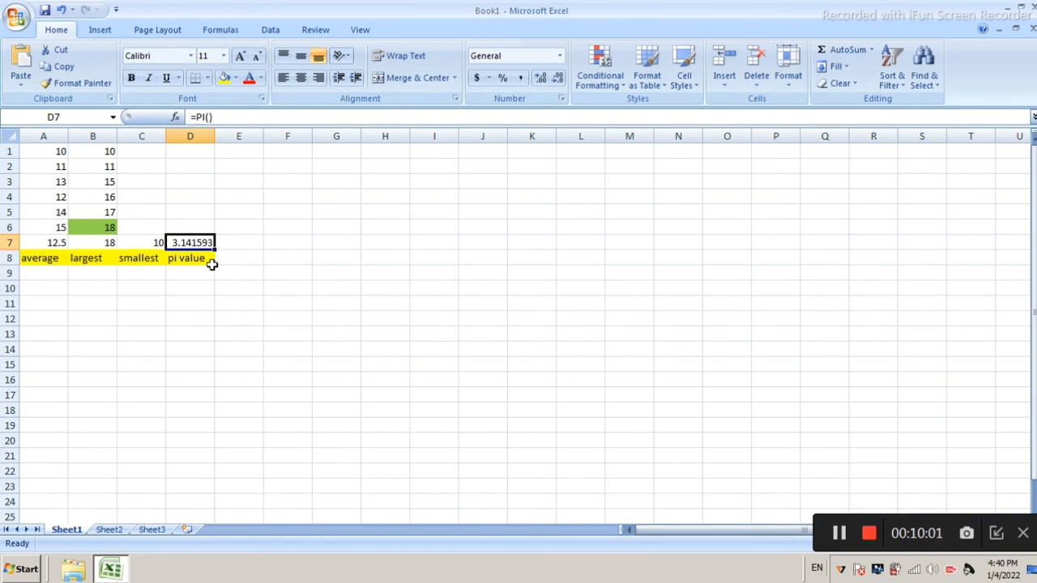
# Insert the current date in cell E7 with the formula =today()
pyautogui.click(240, 247)
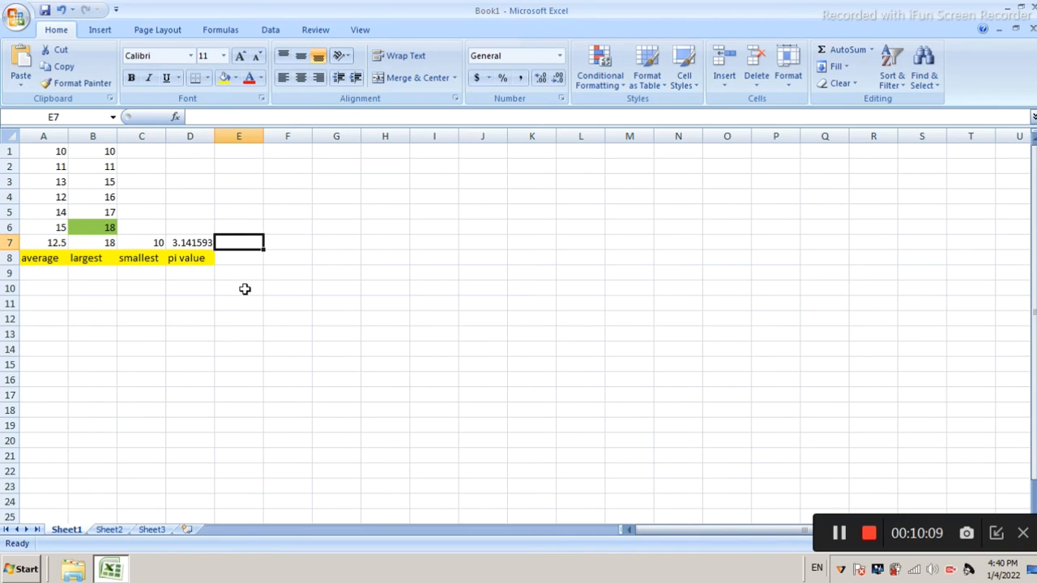
pyautogui.press('Down')
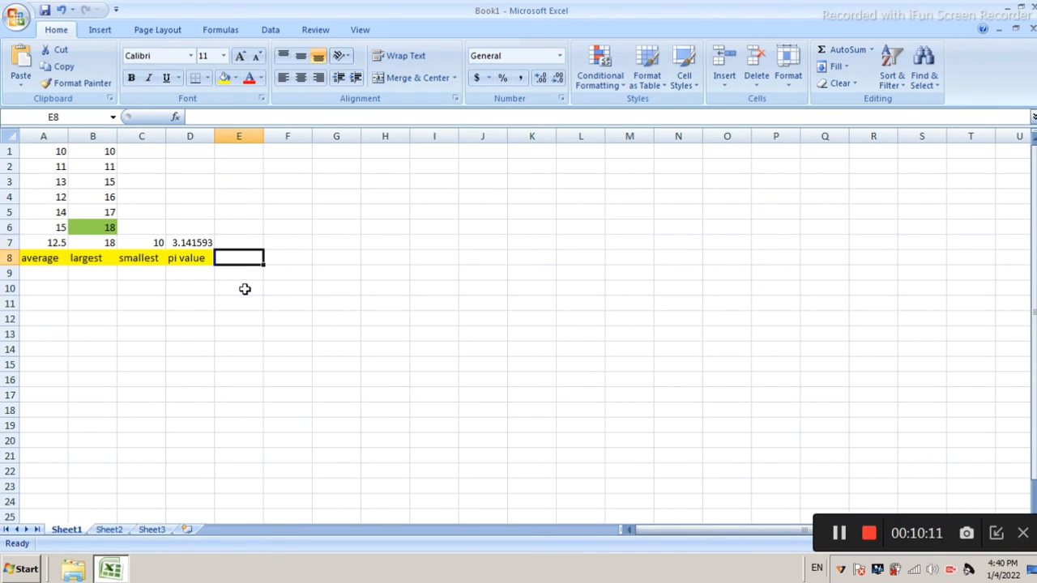
pyautogui.press('Up')
pyautogui.write('=')
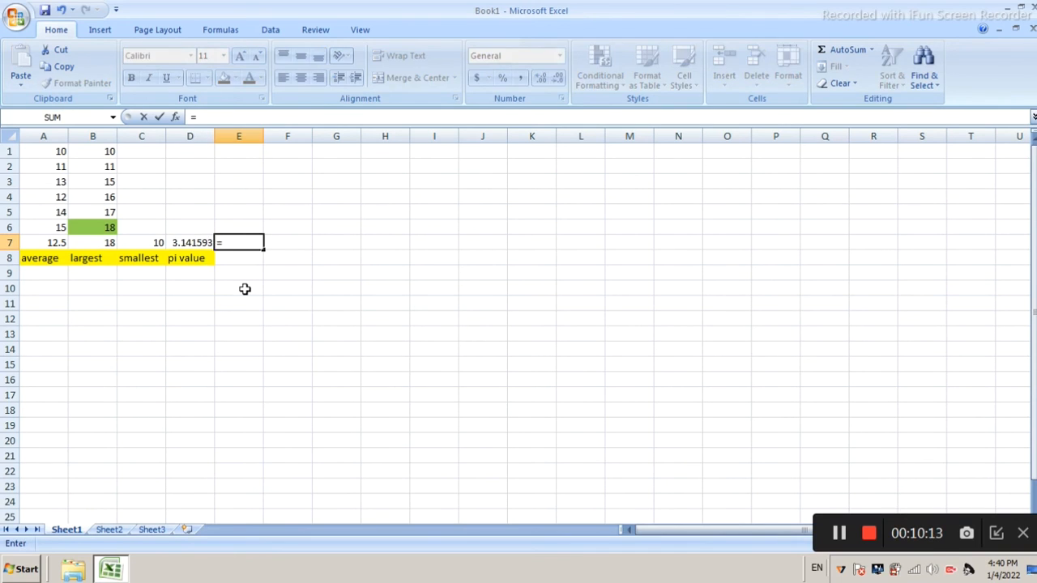
pyautogui.write('toda')
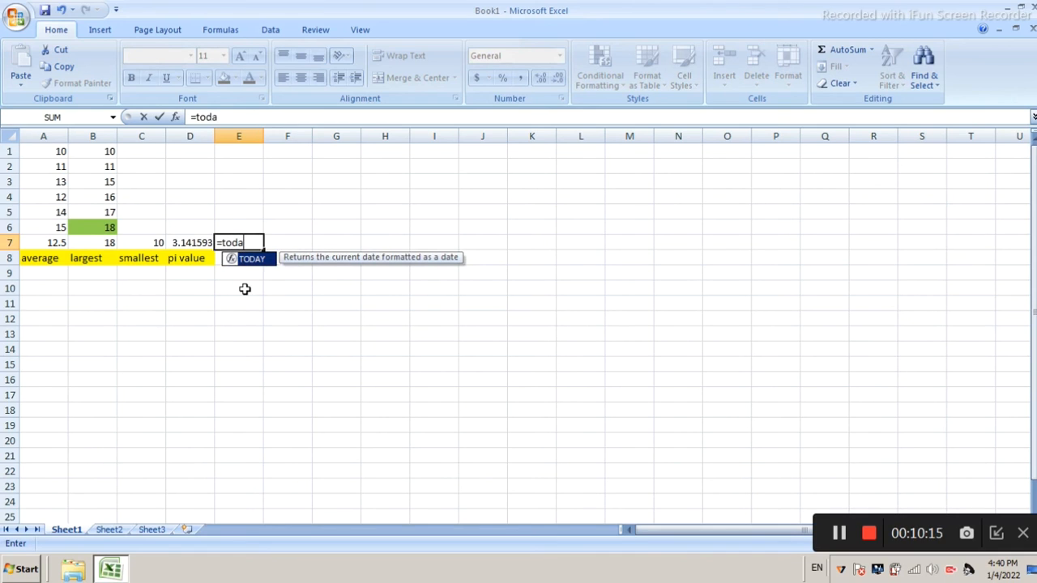
pyautogui.write('y()')
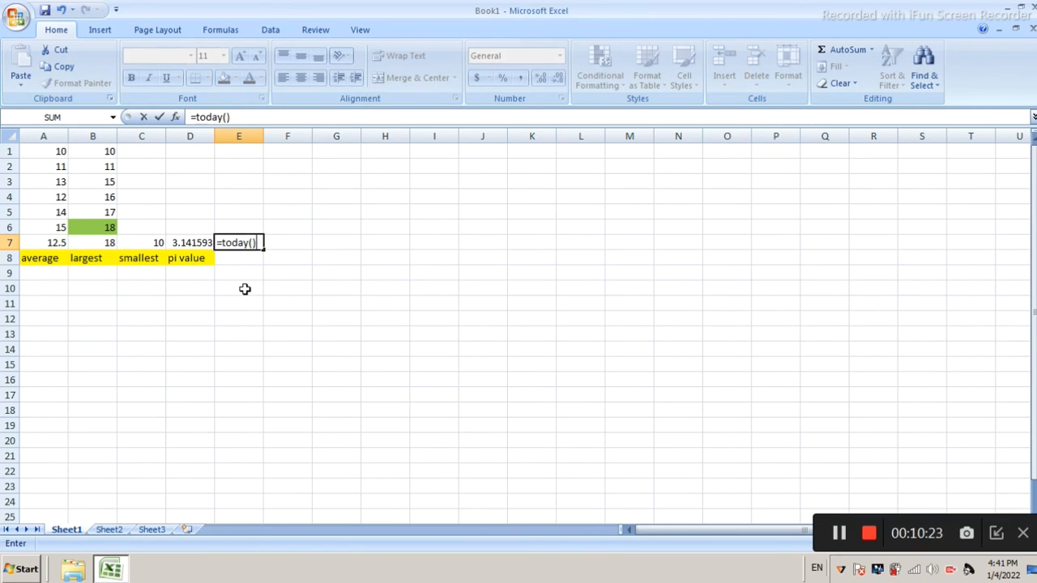
pyautogui.press('Return')
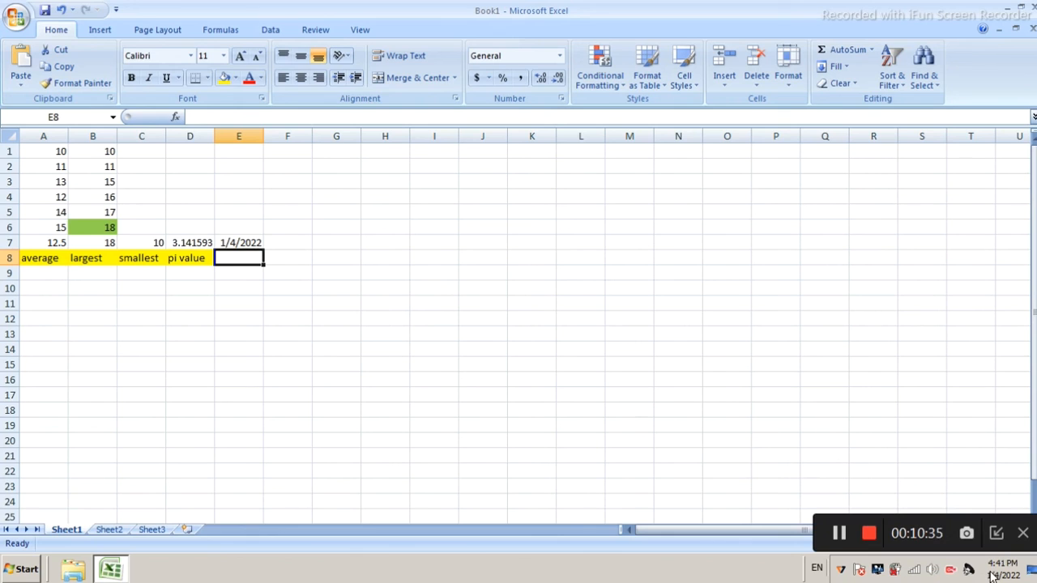
# Insert the current date and time in cell F7 with the formula =now()
pyautogui.moveTo(992, 576)
pyautogui.click(298, 237)
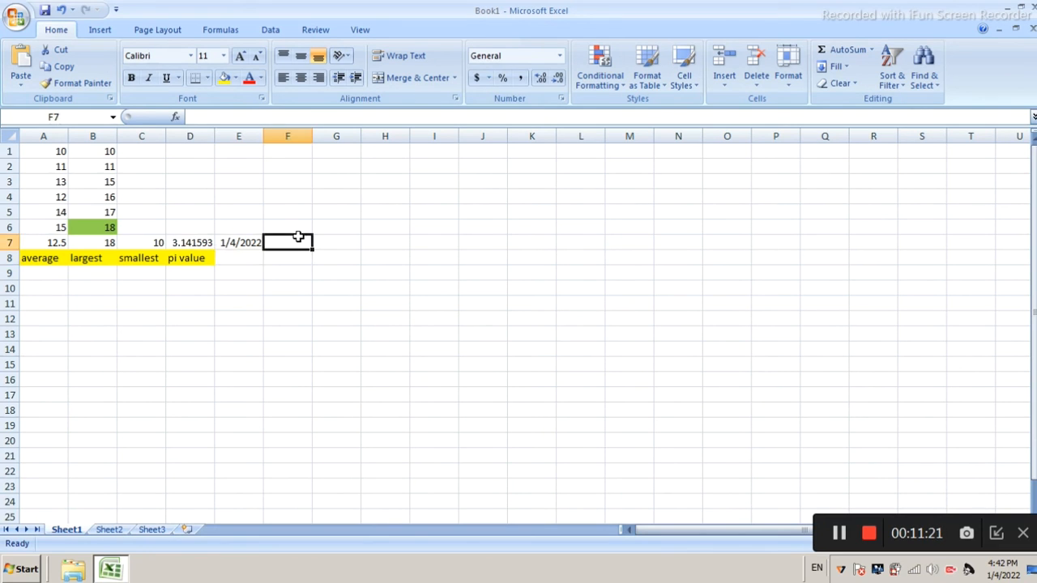
pyautogui.write('=b')
pyautogui.press('BackSpace')
pyautogui.write('n')
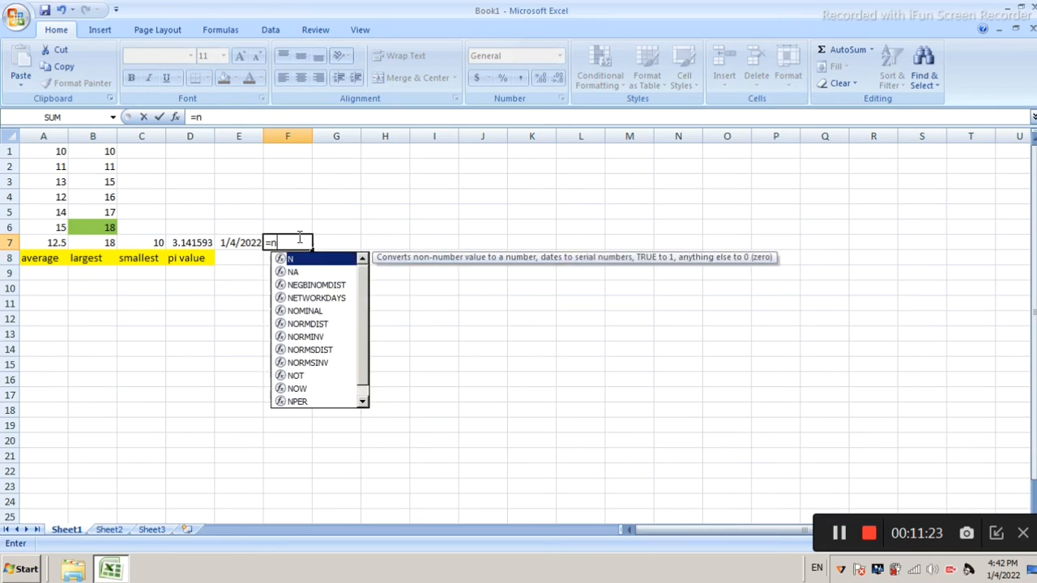
pyautogui.write('ow()')
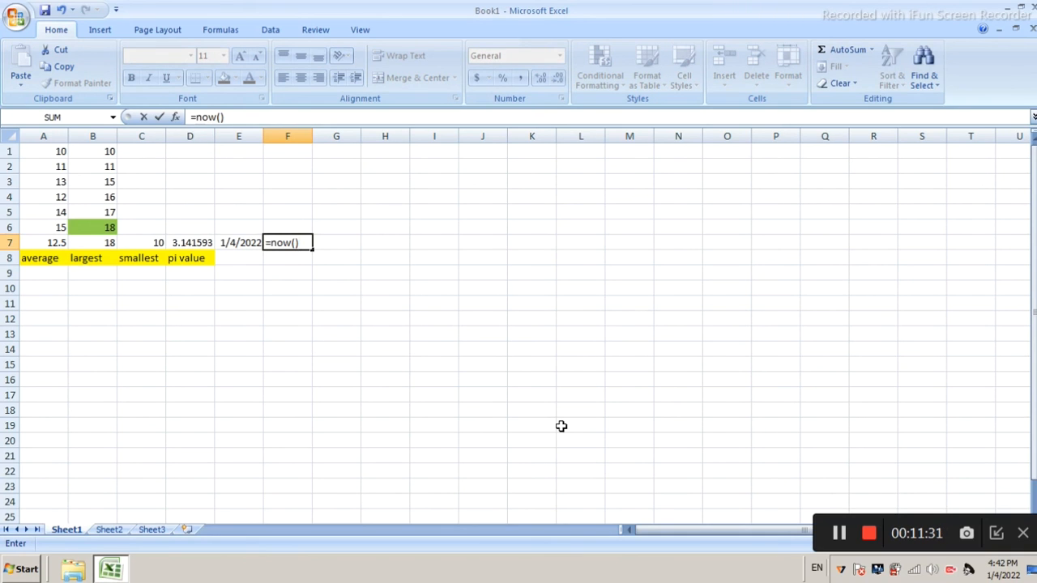
pyautogui.press('Return')
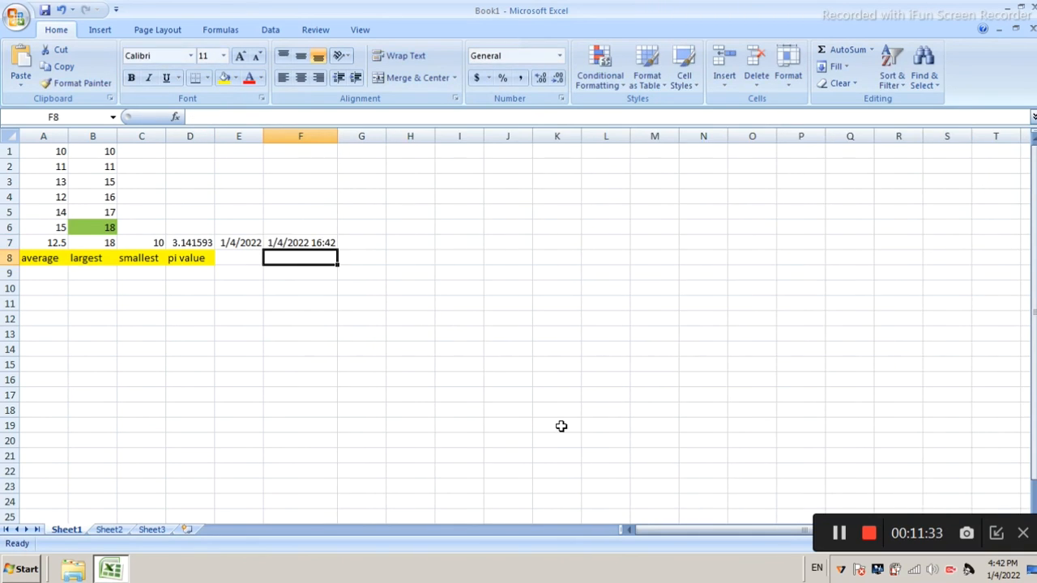